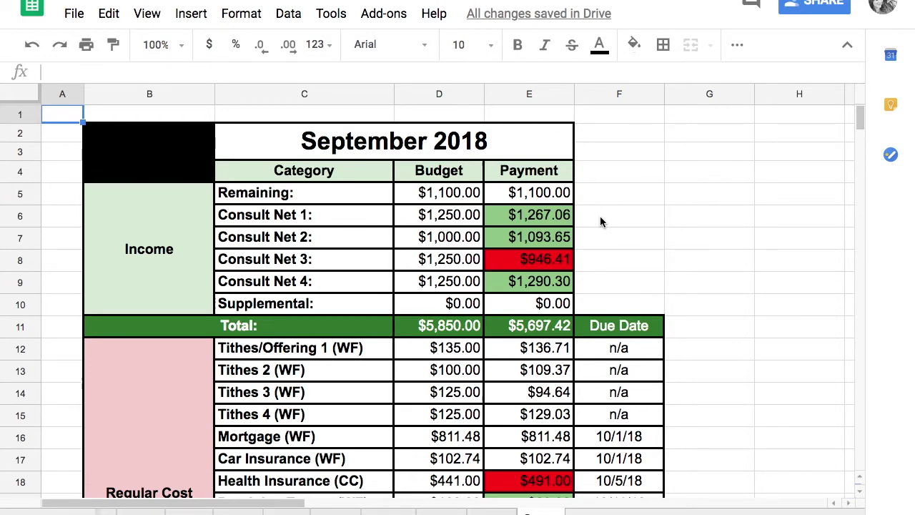
# Compare budget against payment for Remaining and the Consult Net 1–3 income lines
pyautogui.click(474, 201)
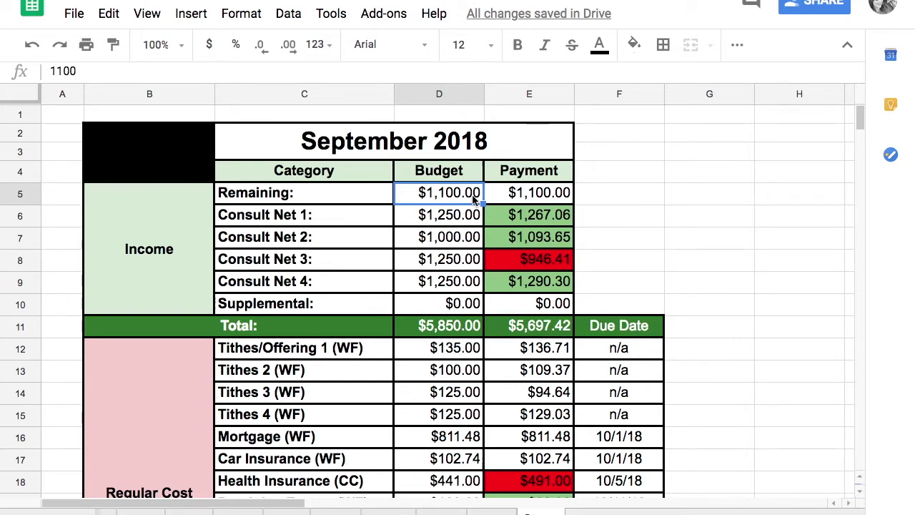
pyautogui.press('Right')
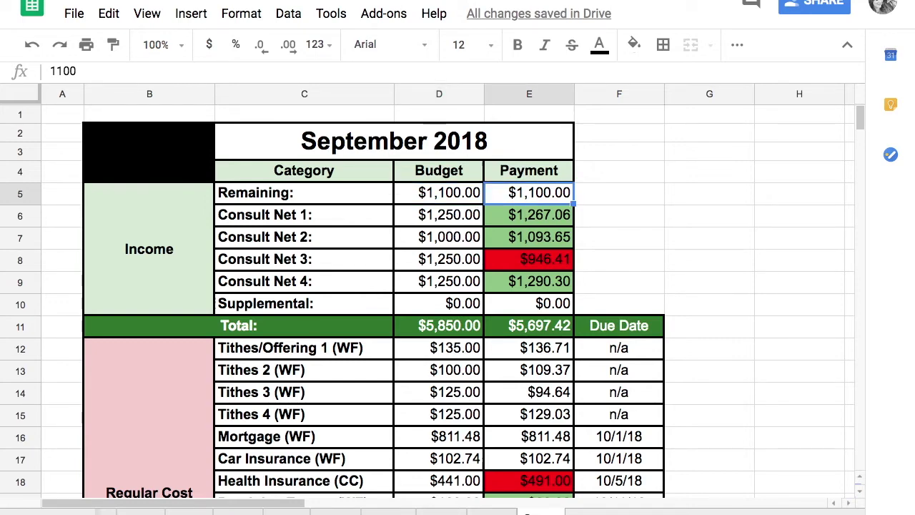
pyautogui.click(439, 192)
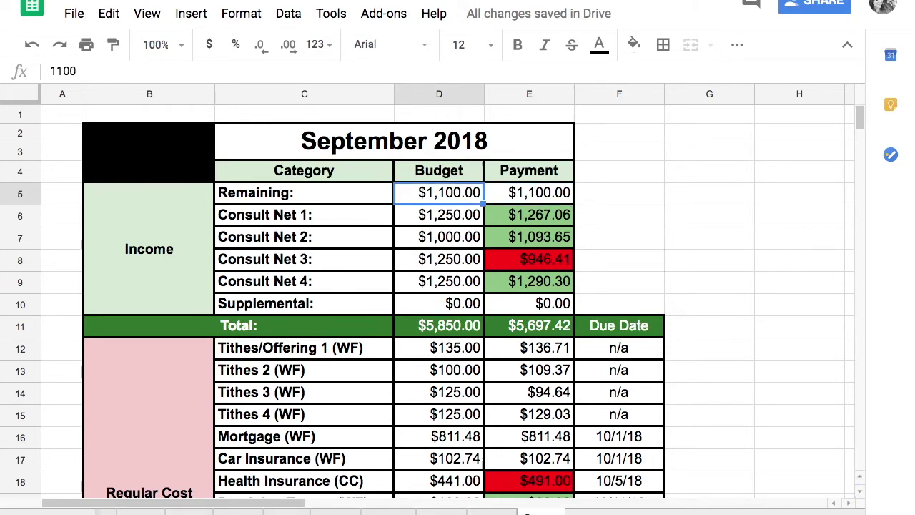
pyautogui.click(439, 214)
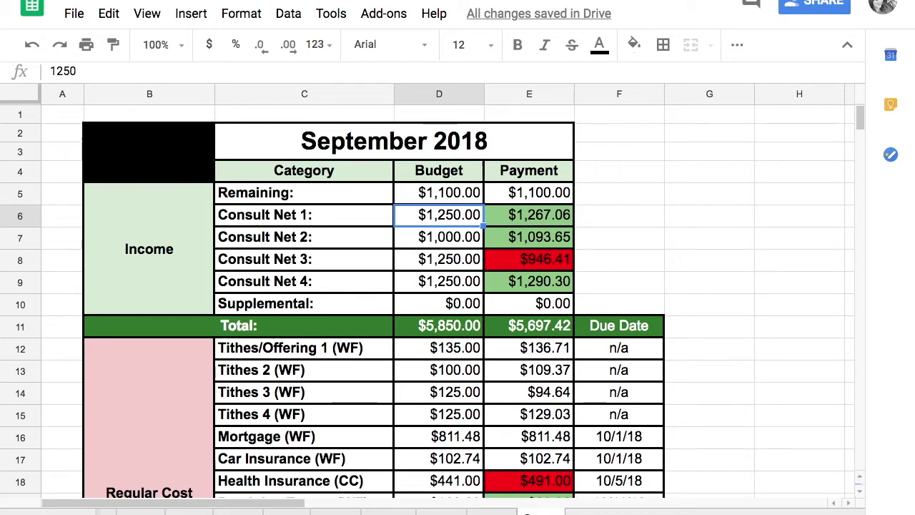
pyautogui.click(529, 215)
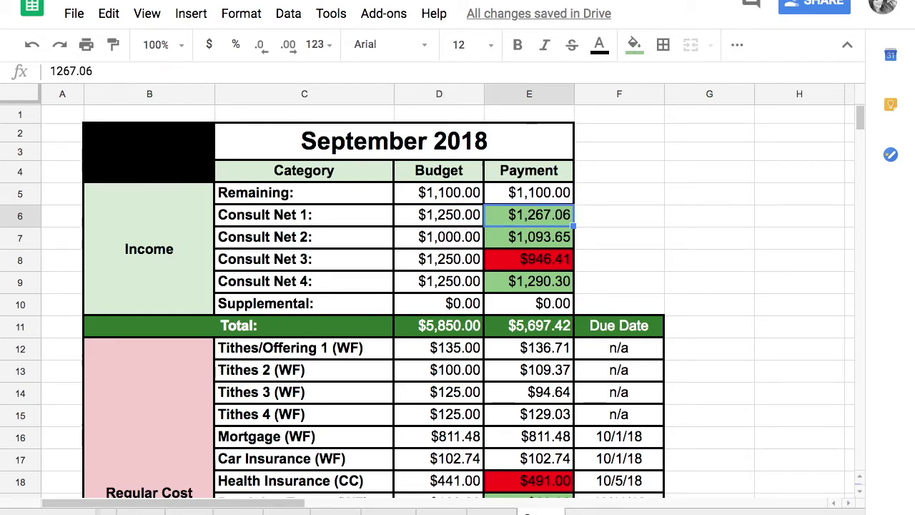
pyautogui.click(439, 215)
pyautogui.click(439, 236)
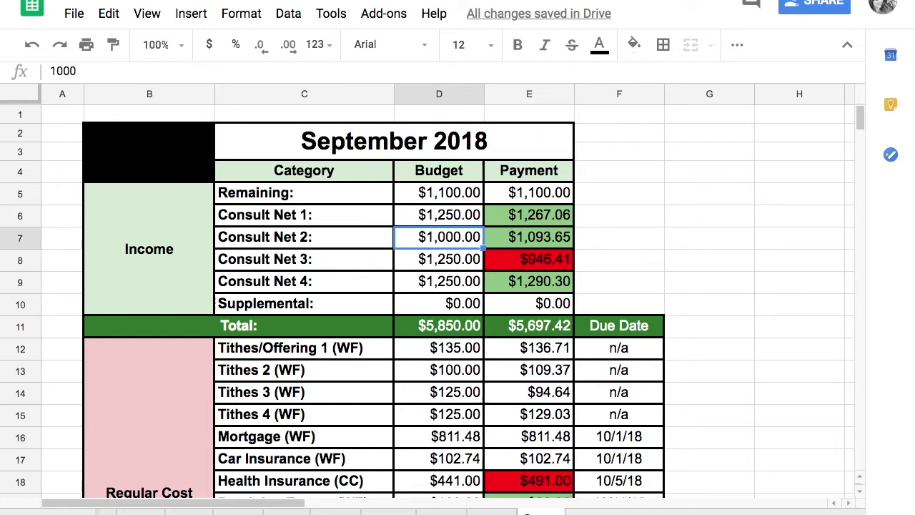
pyautogui.click(529, 236)
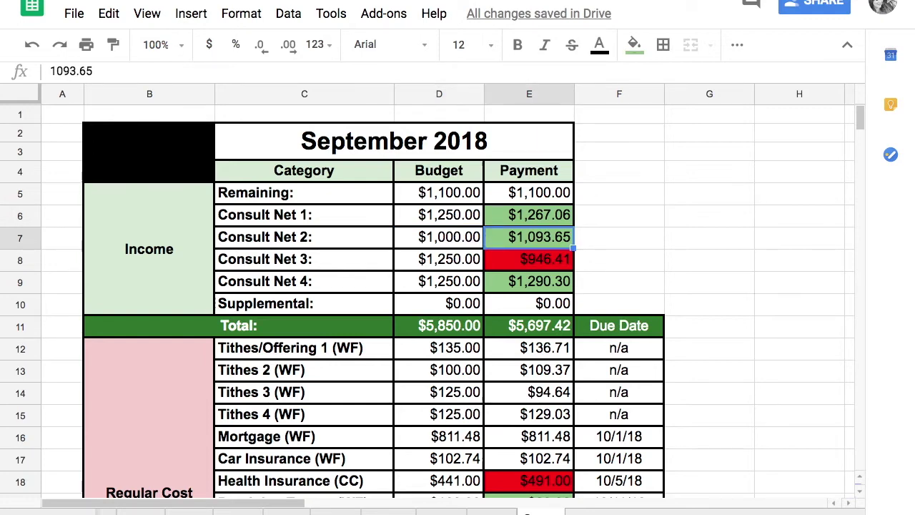
pyautogui.click(529, 259)
pyautogui.click(439, 259)
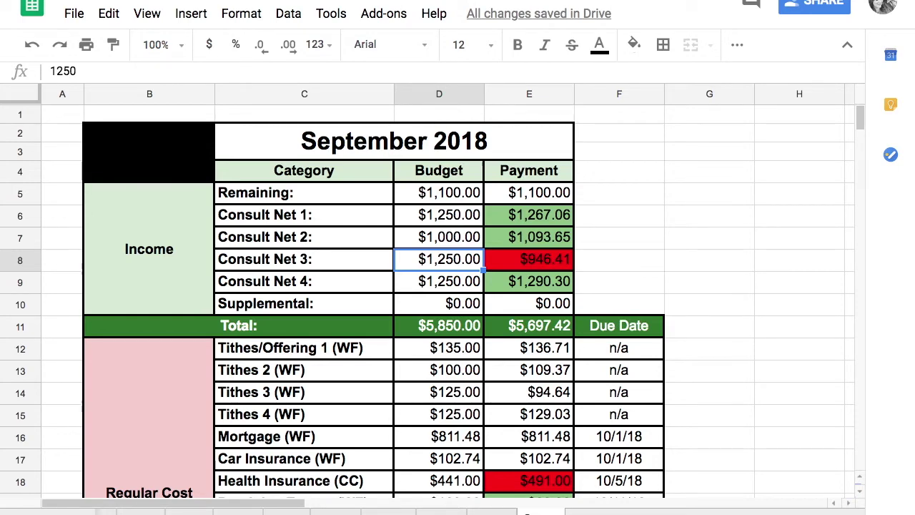
# Check Consult Net 4 and Supplemental, then inspect the formula behind the income budget total
pyautogui.click(439, 281)
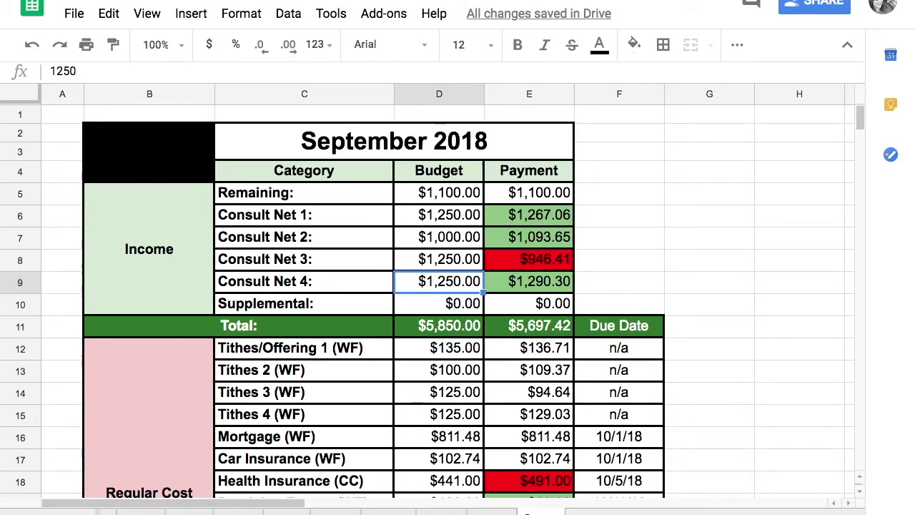
pyautogui.click(529, 281)
pyautogui.click(529, 303)
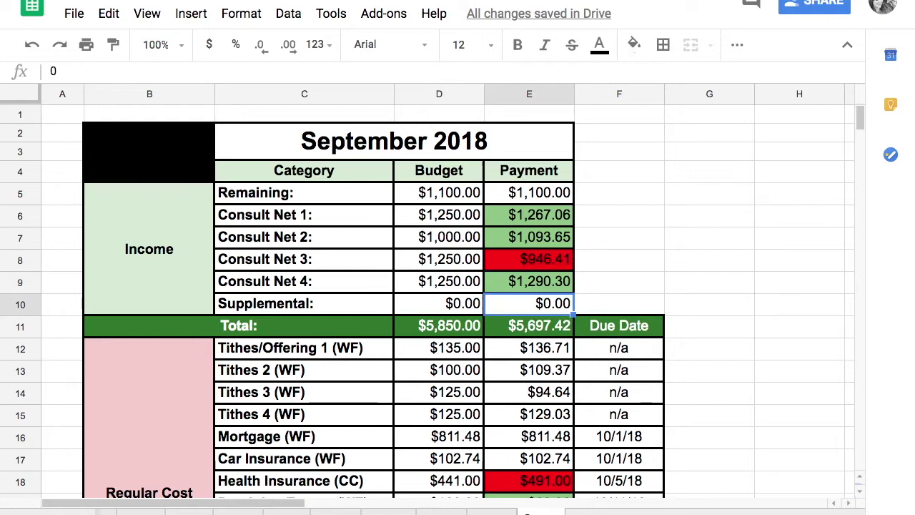
pyautogui.click(439, 326)
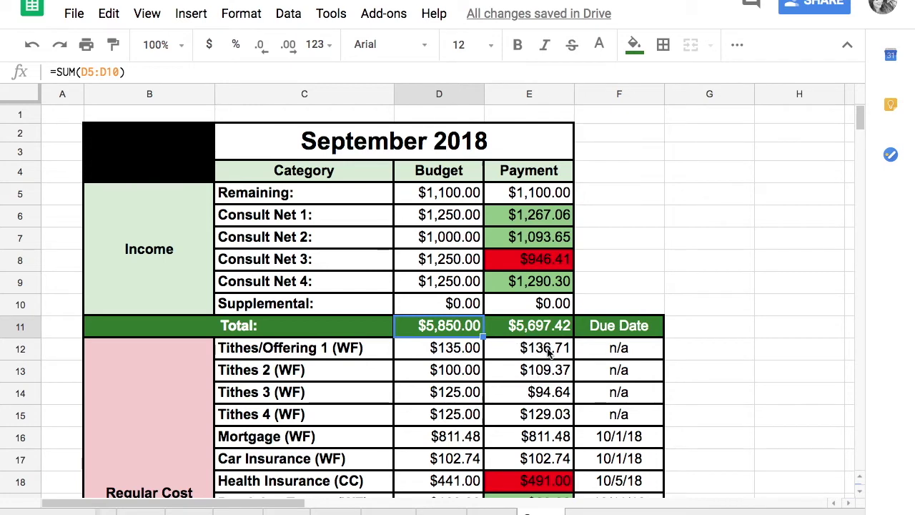
# Review Tithes, Mortgage, Car Insurance and the over-budget Health Insurance payment ($491.00 vs $441.00)
pyautogui.scroll(-3, 556, 362)
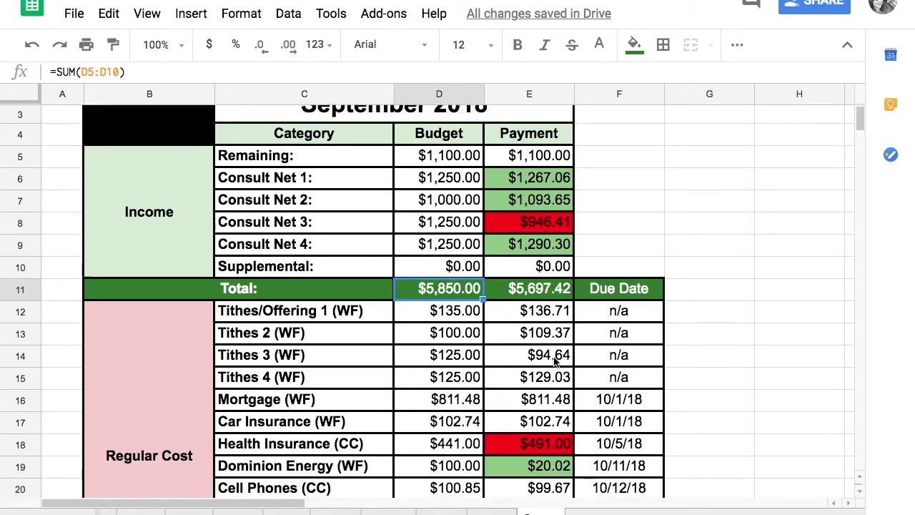
pyautogui.scroll(-2, 556, 362)
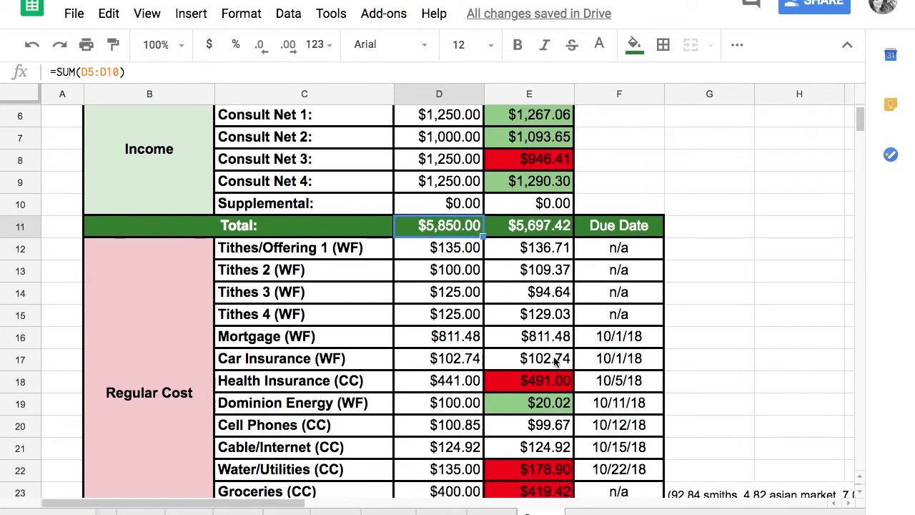
pyautogui.click(464, 235)
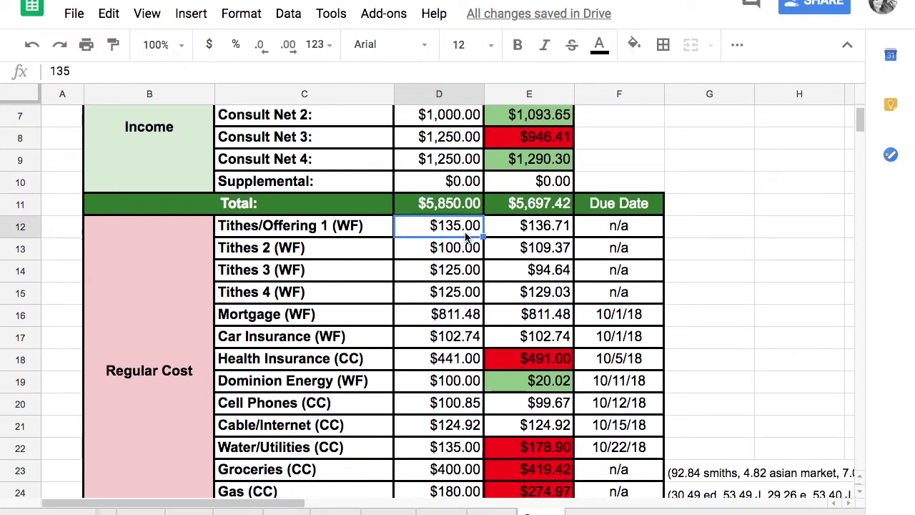
pyautogui.press('Right')
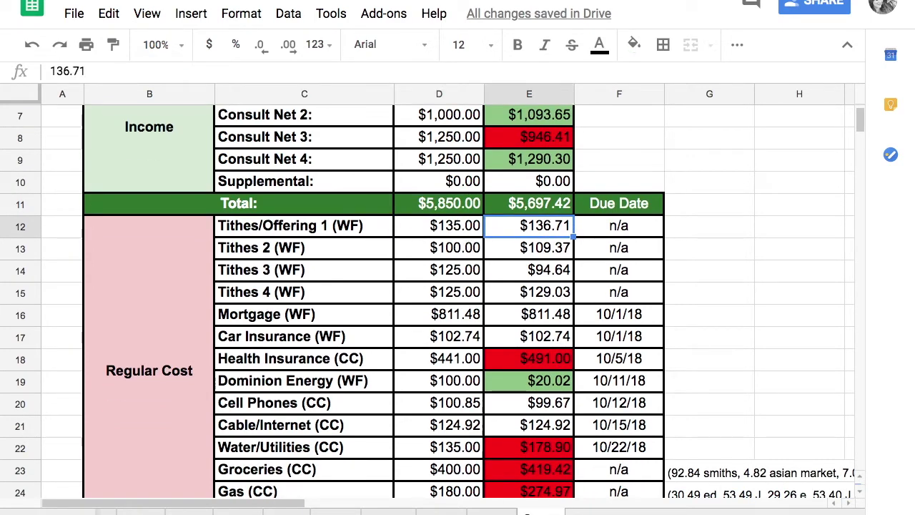
pyautogui.click(530, 247)
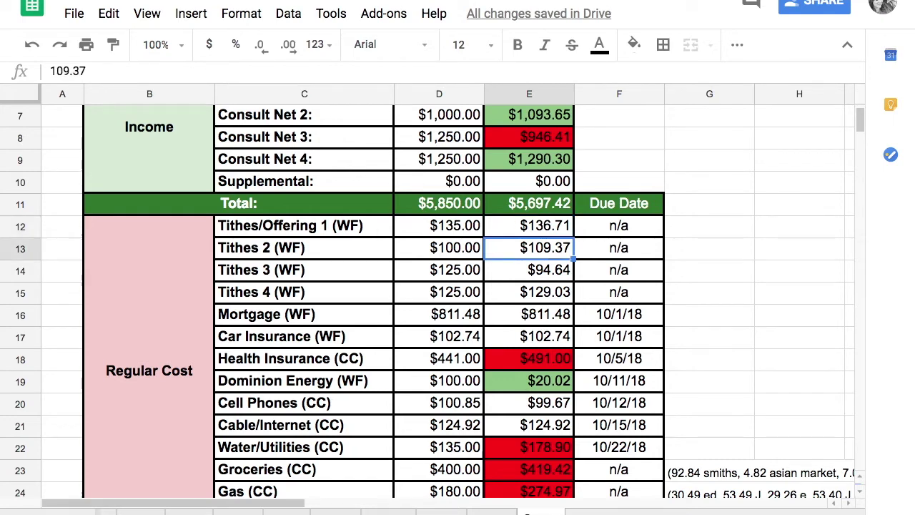
pyautogui.click(529, 292)
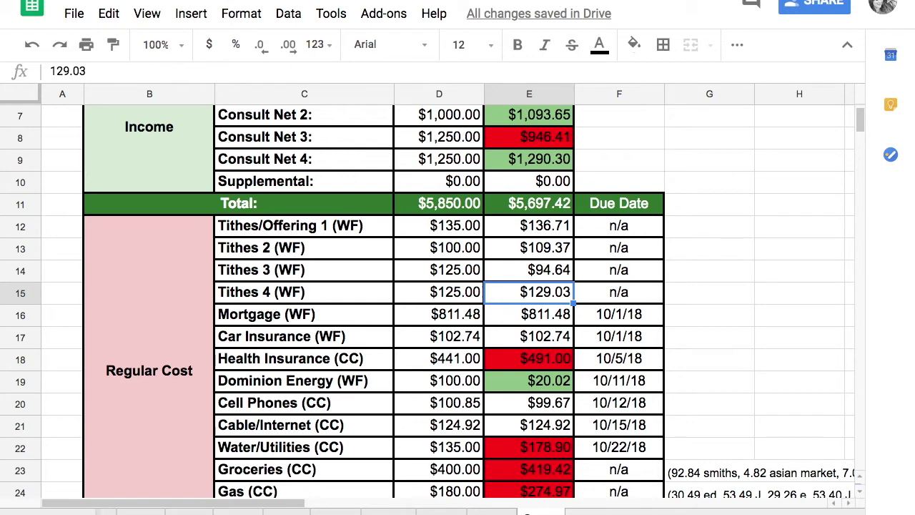
pyautogui.click(529, 313)
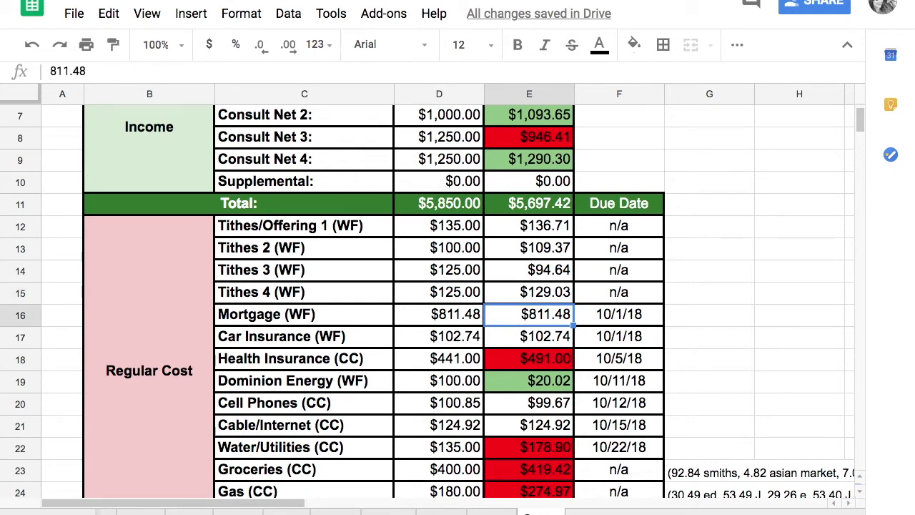
pyautogui.click(529, 337)
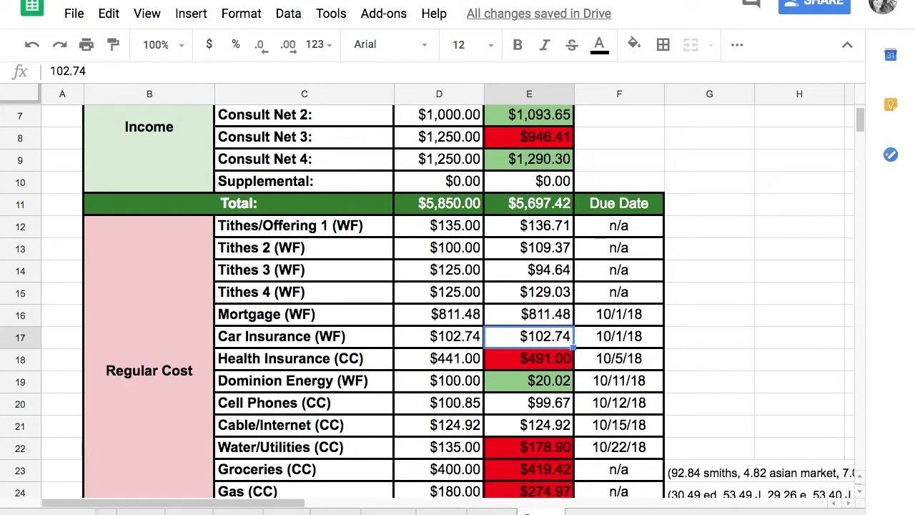
pyautogui.click(529, 359)
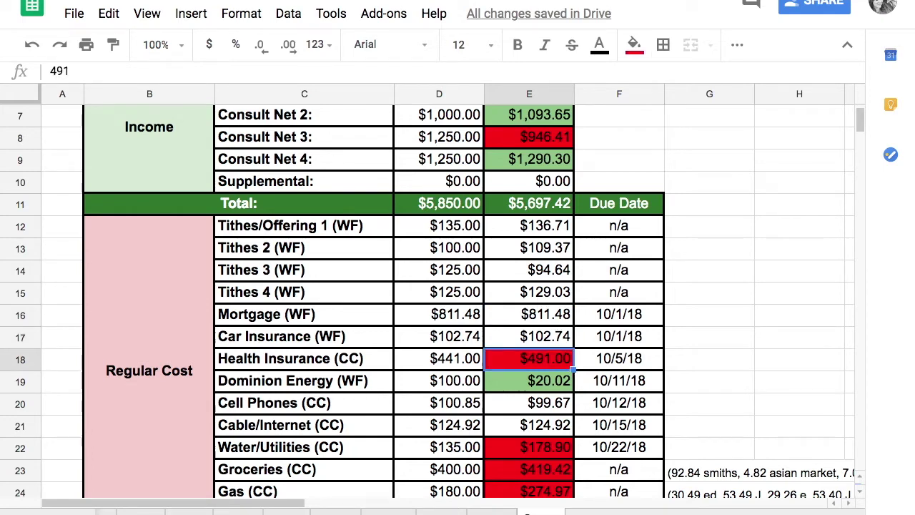
# Move down to the Cell Phones row and select its $99.67 payment
pyautogui.scroll(-3, 493, 384)
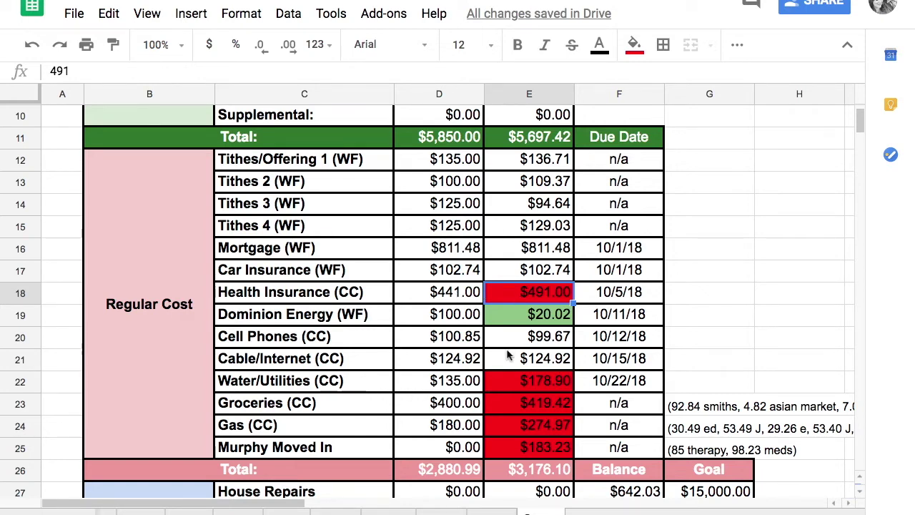
pyautogui.scroll(-1, 507, 356)
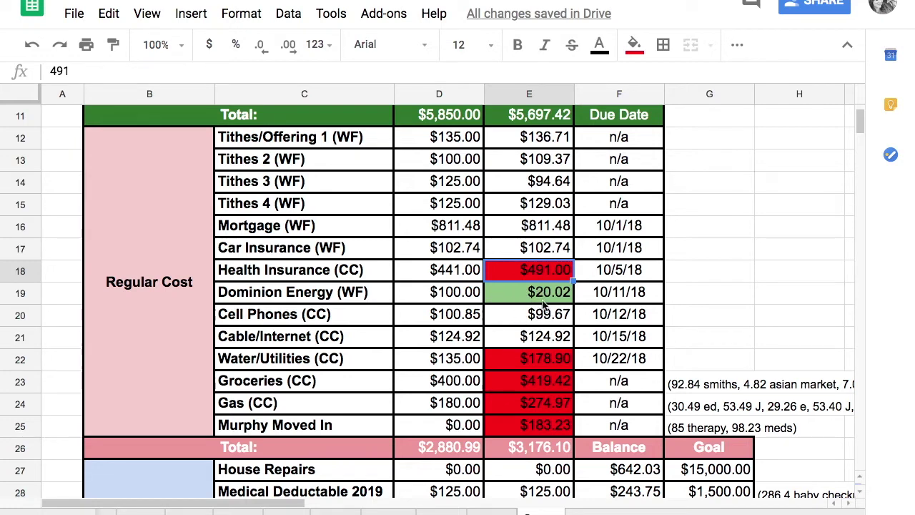
pyautogui.click(507, 315)
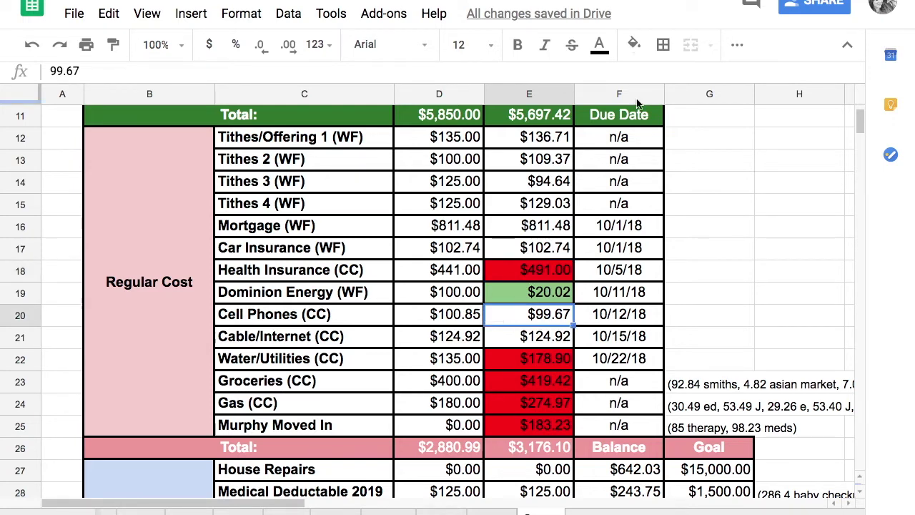
# Shade the $99.67 Cell Phones payment with a darker green fill, marking it under budget
pyautogui.click(633, 44)
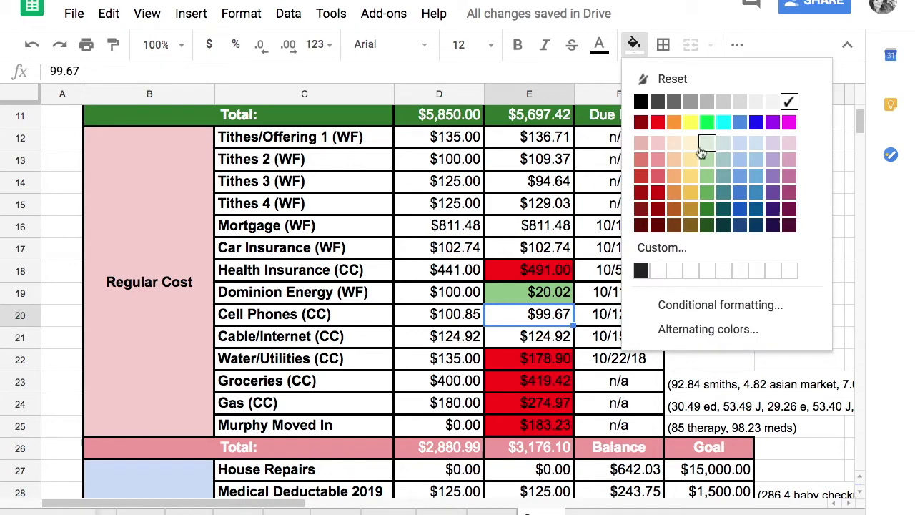
pyautogui.click(707, 159)
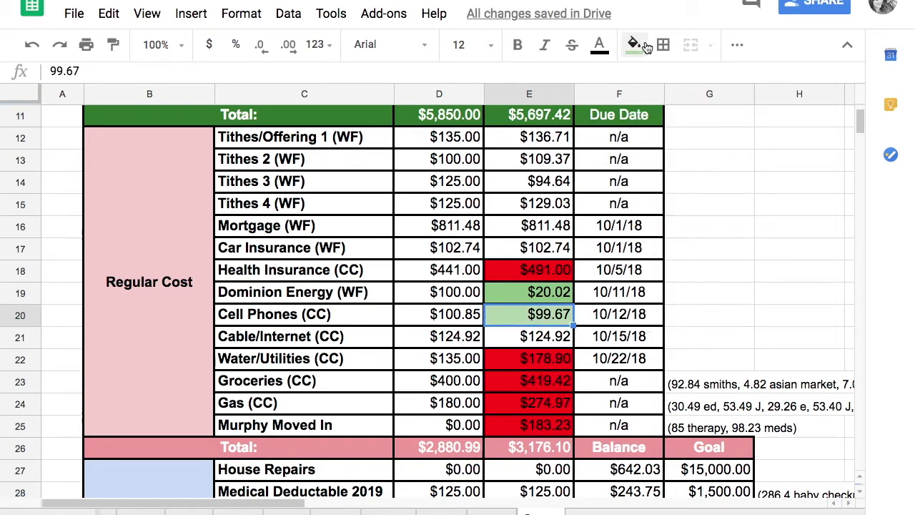
pyautogui.click(646, 46)
pyautogui.click(705, 171)
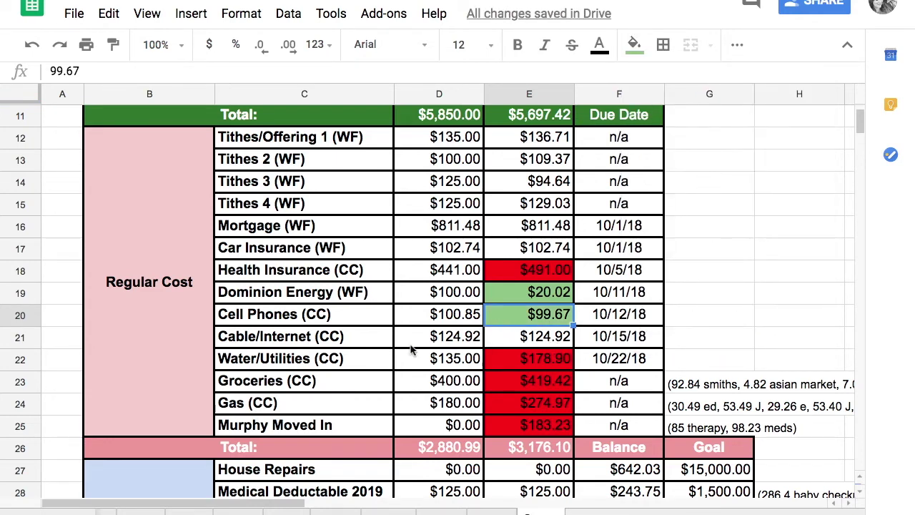
pyautogui.click(458, 368)
pyautogui.press('Right')
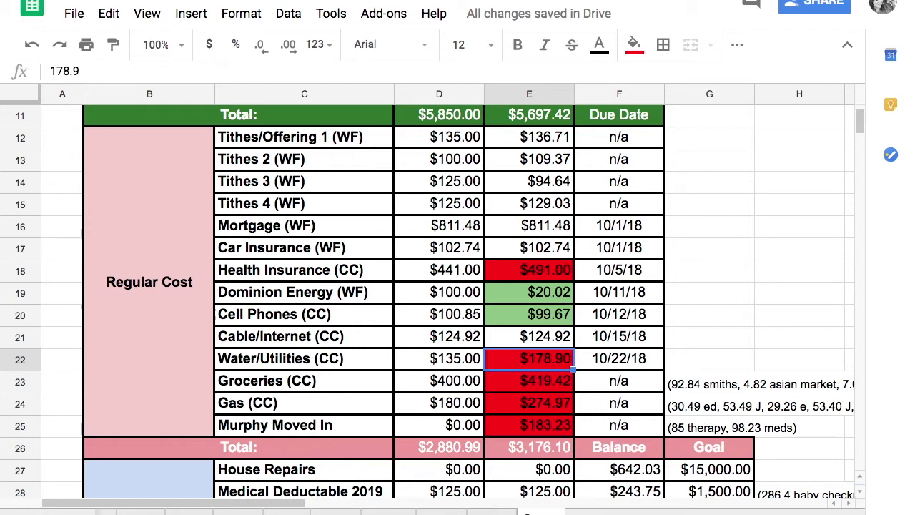
pyautogui.click(529, 381)
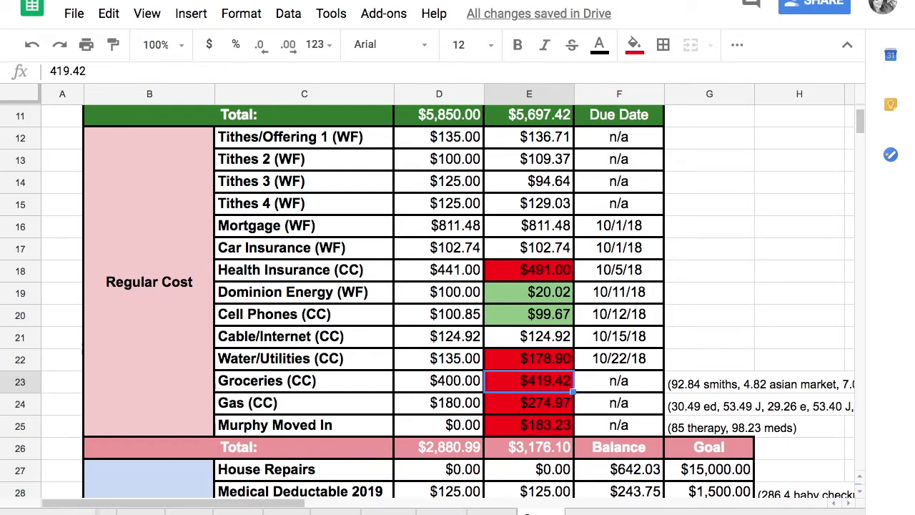
pyautogui.click(530, 403)
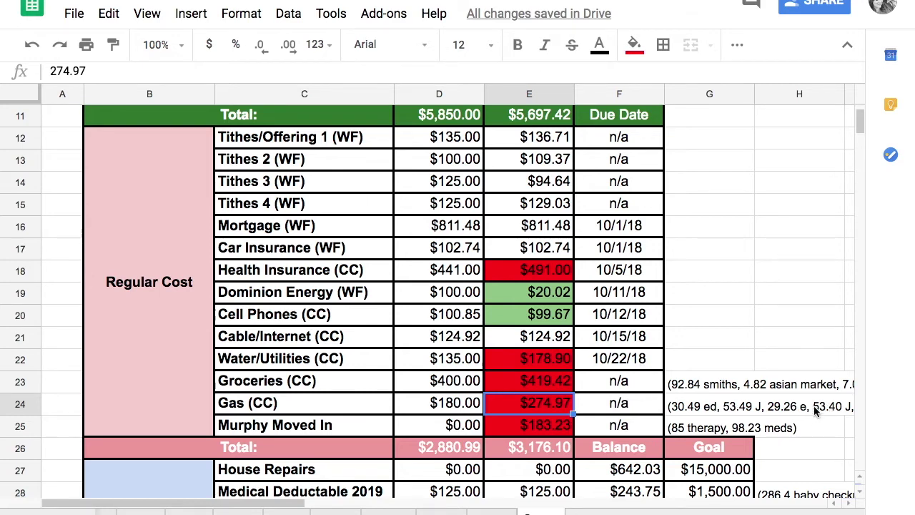
pyautogui.hscroll(1, 774, 427)
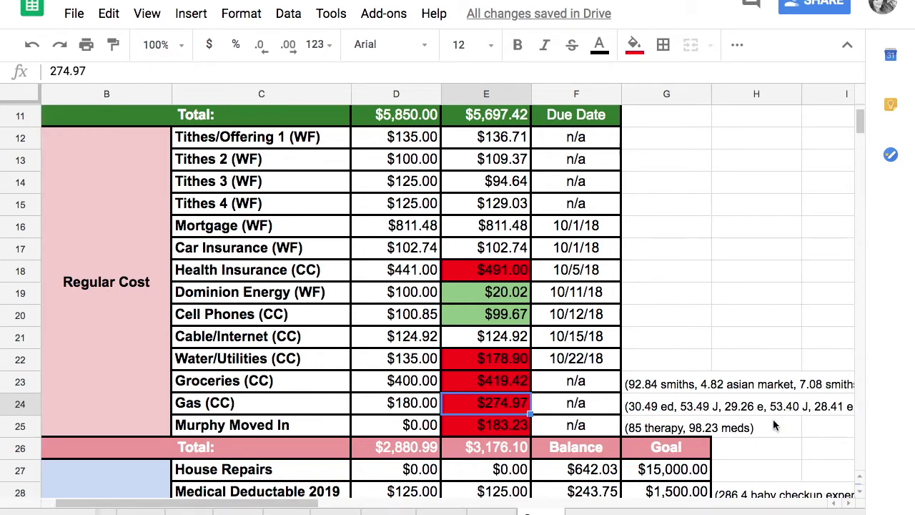
pyautogui.hscroll(1, 765, 426)
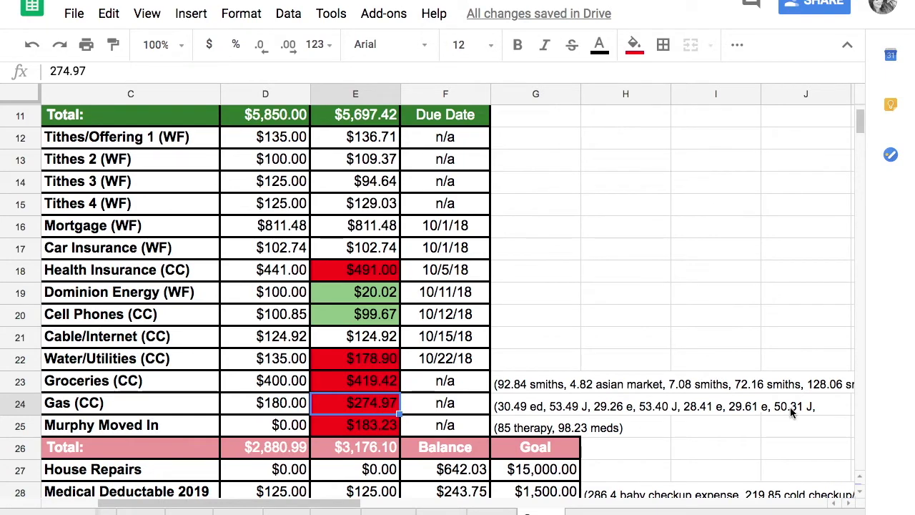
pyautogui.hscroll(-2, 548, 427)
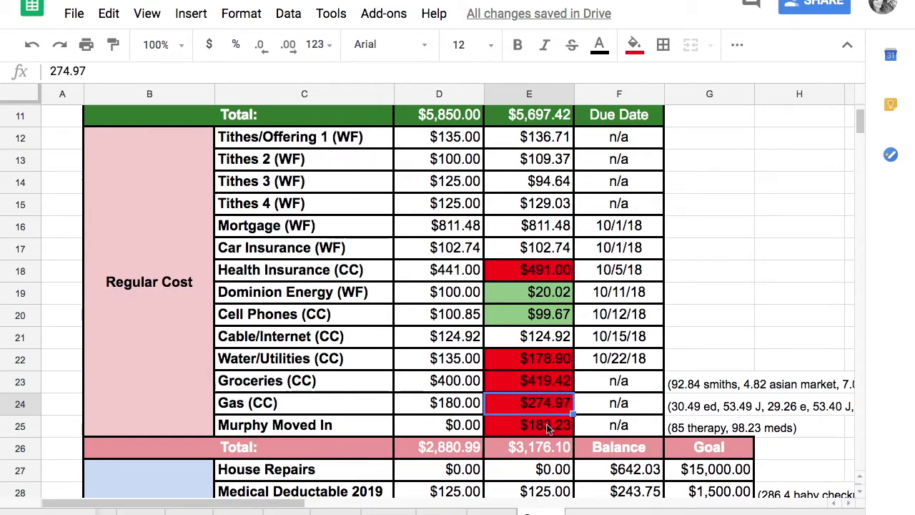
pyautogui.scroll(-1, 548, 427)
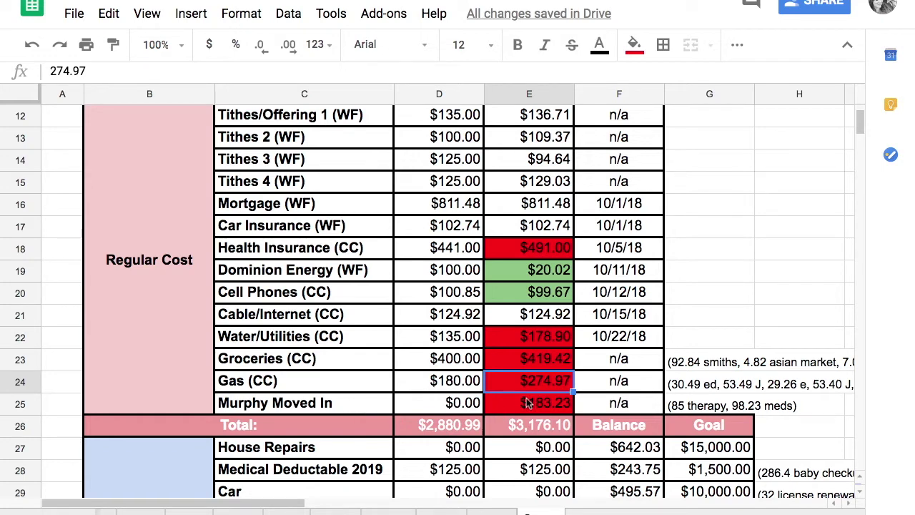
pyautogui.click(547, 406)
pyautogui.scroll(-1, 547, 406)
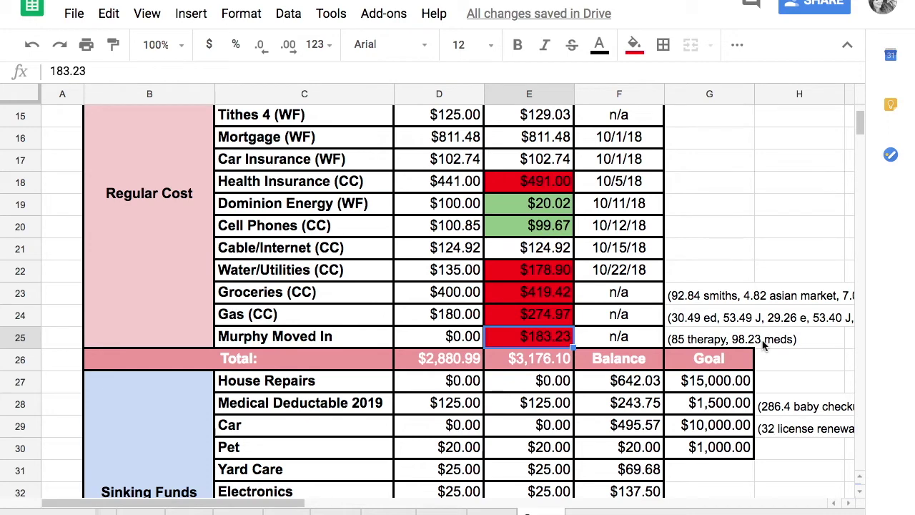
pyautogui.click(676, 342)
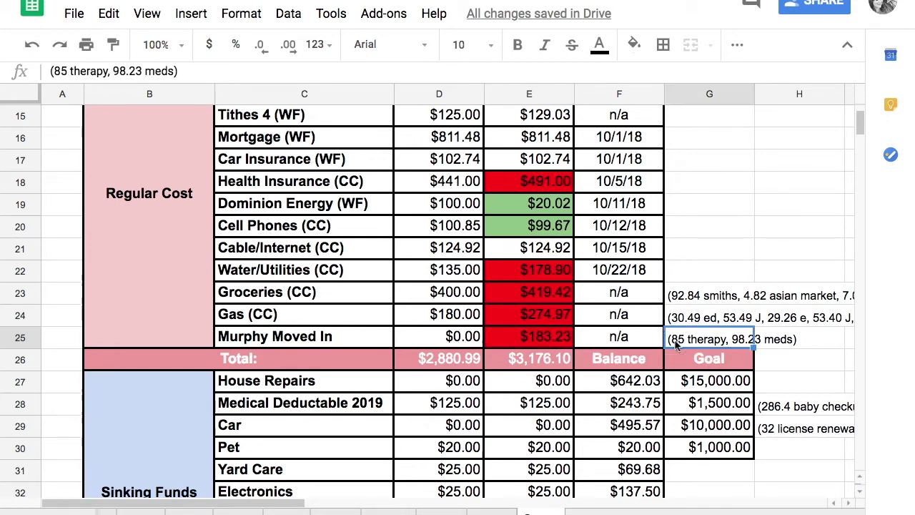
pyautogui.click(785, 372)
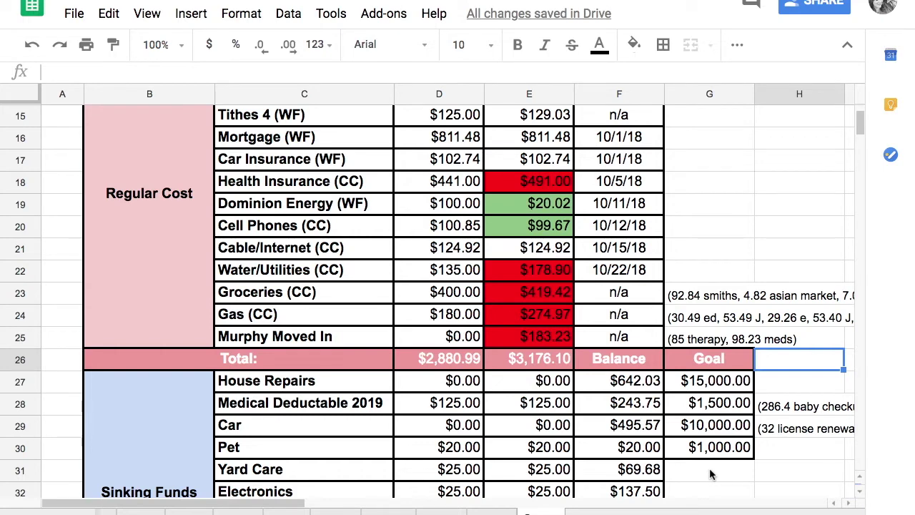
pyautogui.scroll(-1, 710, 474)
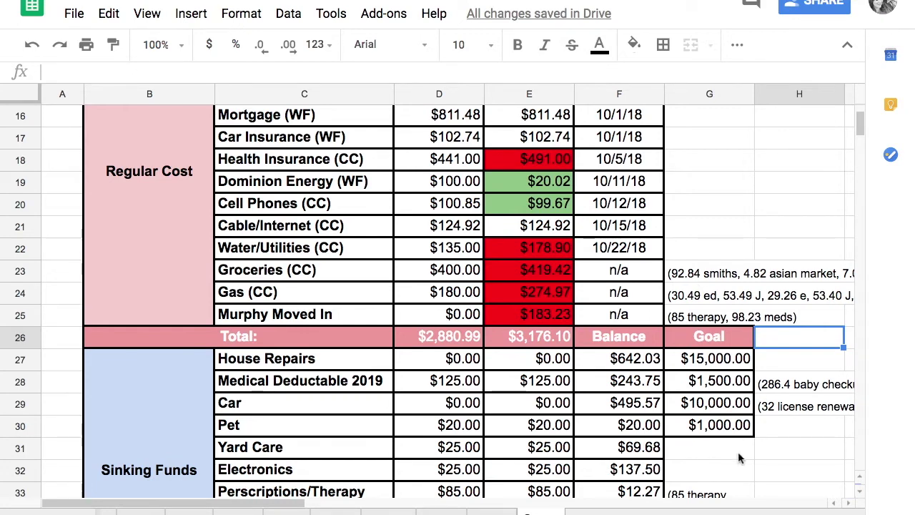
pyautogui.scroll(-1, 740, 458)
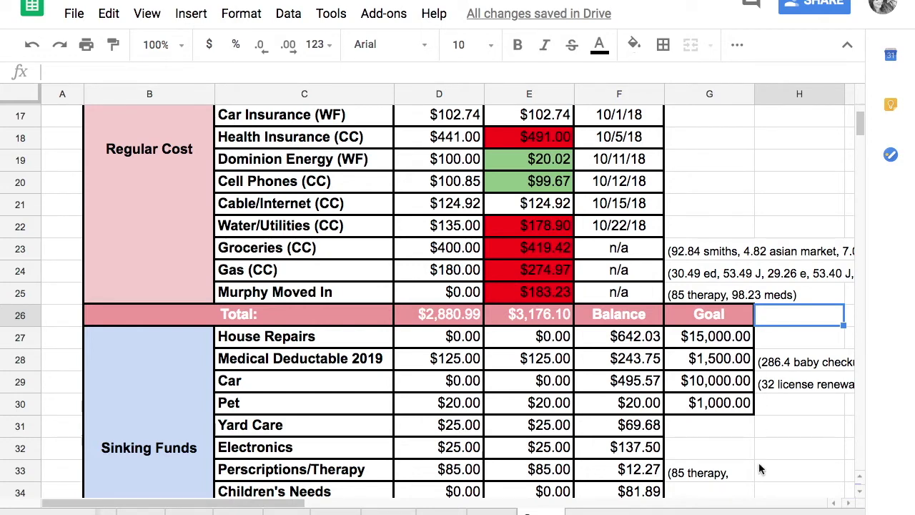
pyautogui.scroll(-3, 761, 469)
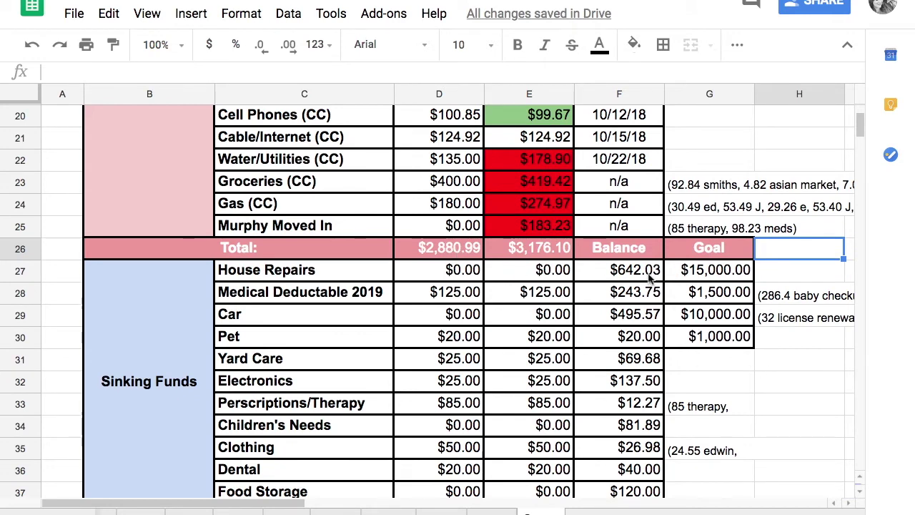
pyautogui.scroll(-1, 721, 357)
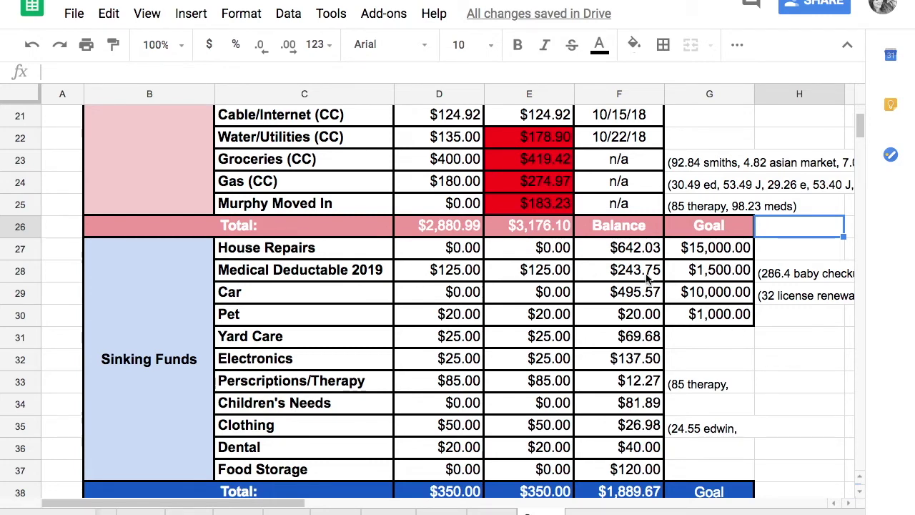
pyautogui.click(625, 275)
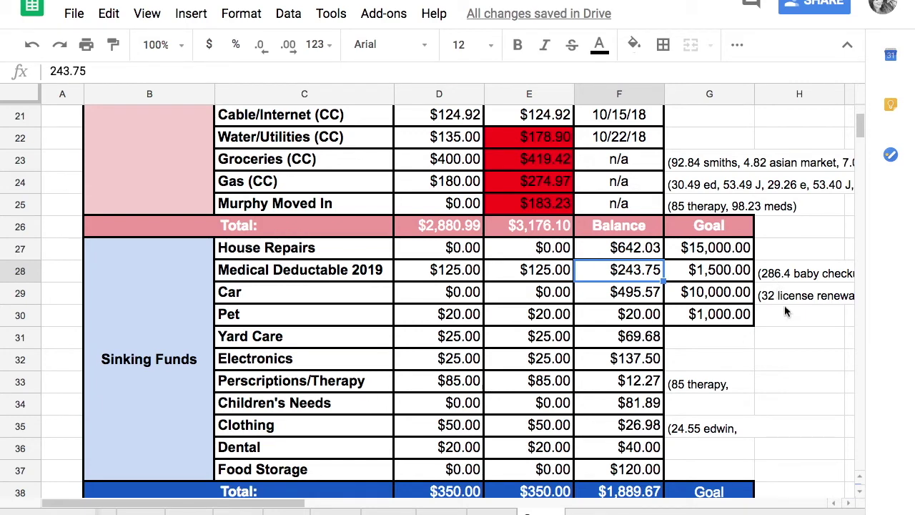
pyautogui.hscroll(5, 786, 310)
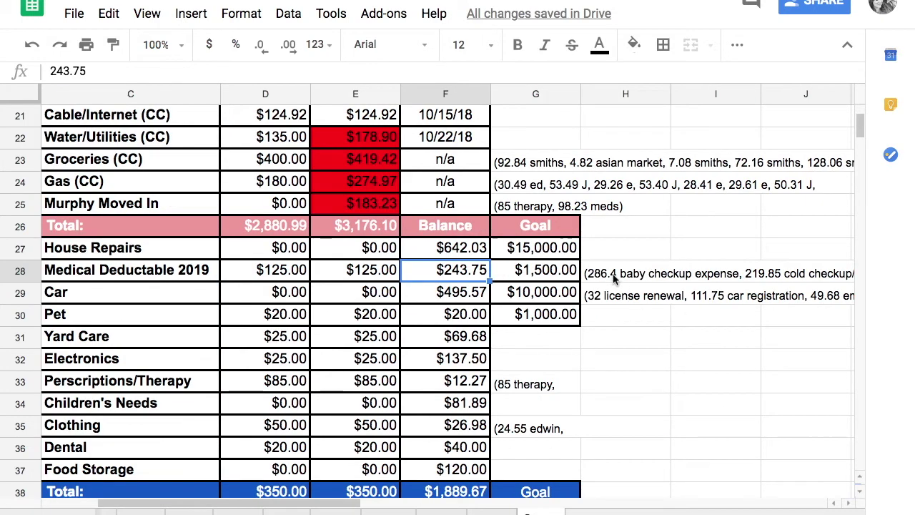
pyautogui.hscroll(3, 740, 284)
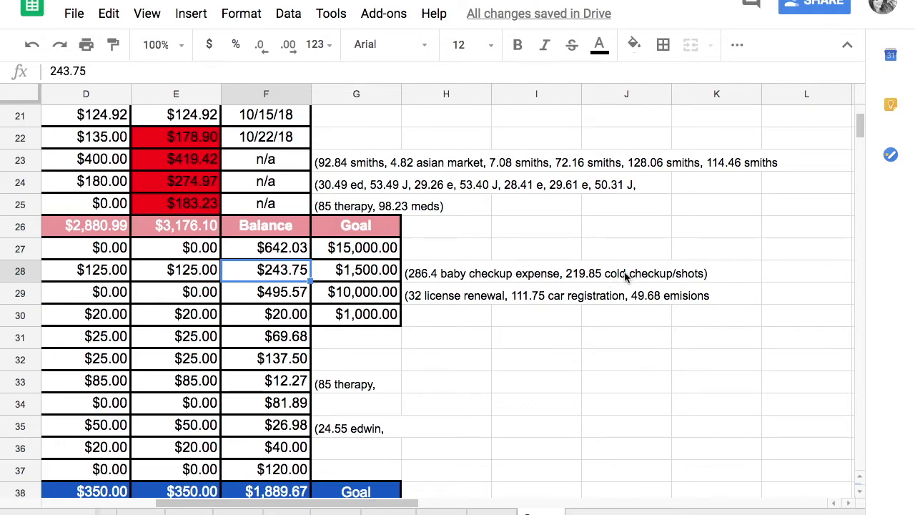
pyautogui.hscroll(-3, 540, 316)
pyautogui.hscroll(-2, 539, 316)
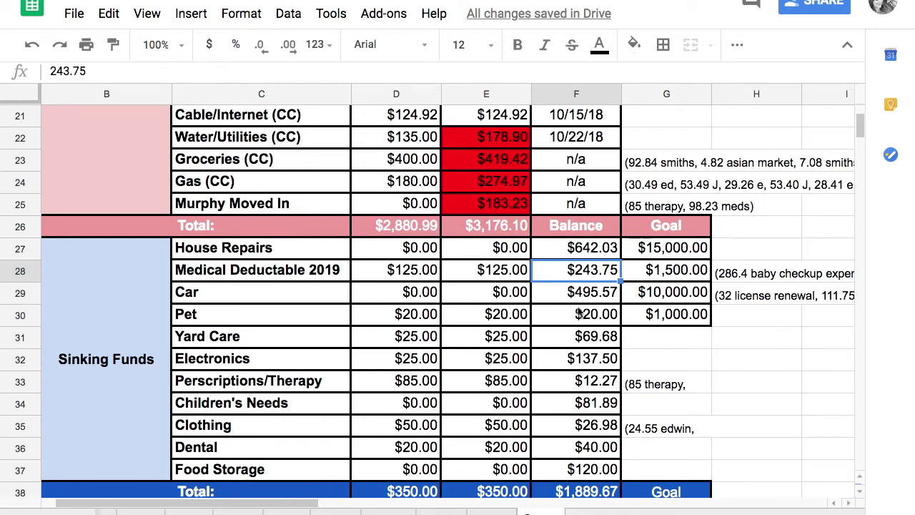
pyautogui.click(520, 299)
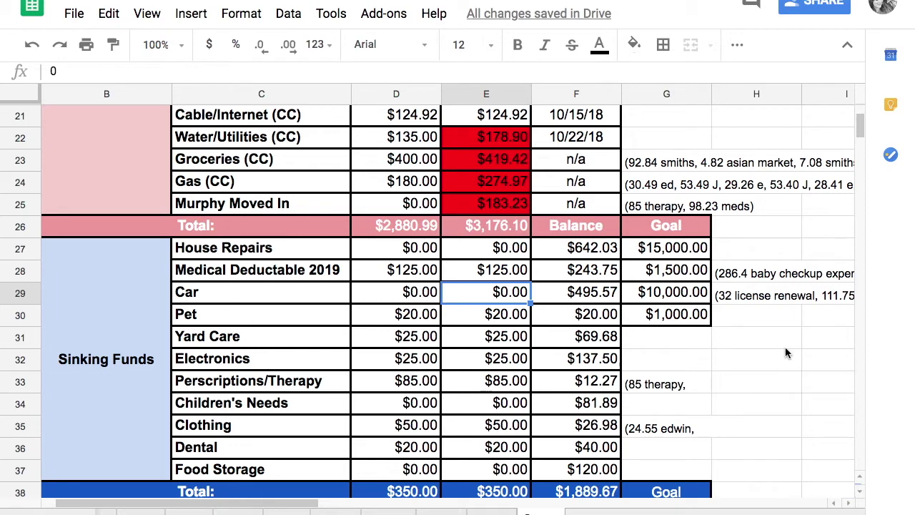
pyautogui.hscroll(3, 767, 358)
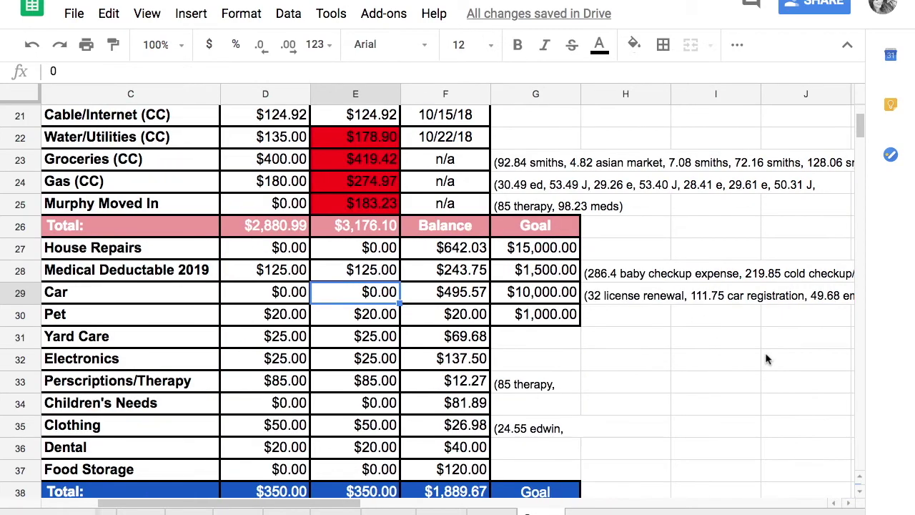
pyautogui.hscroll(6, 767, 358)
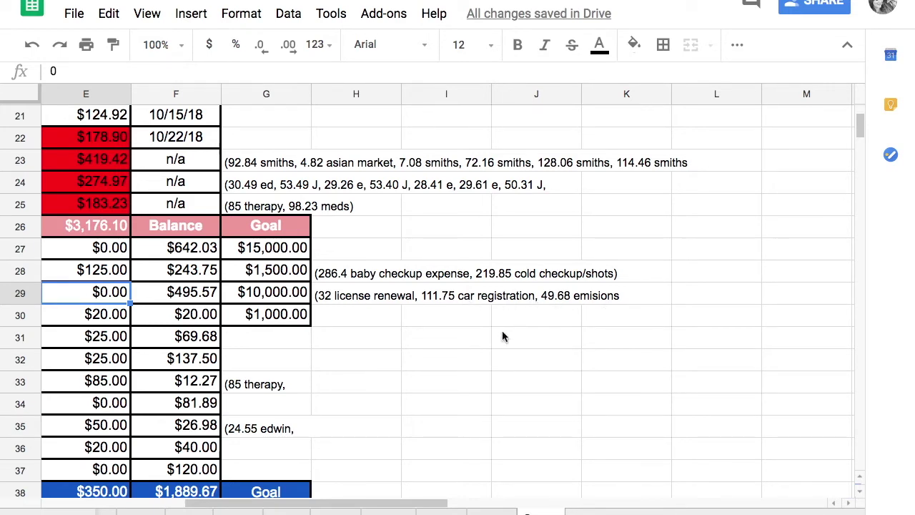
pyautogui.hscroll(-2, 381, 377)
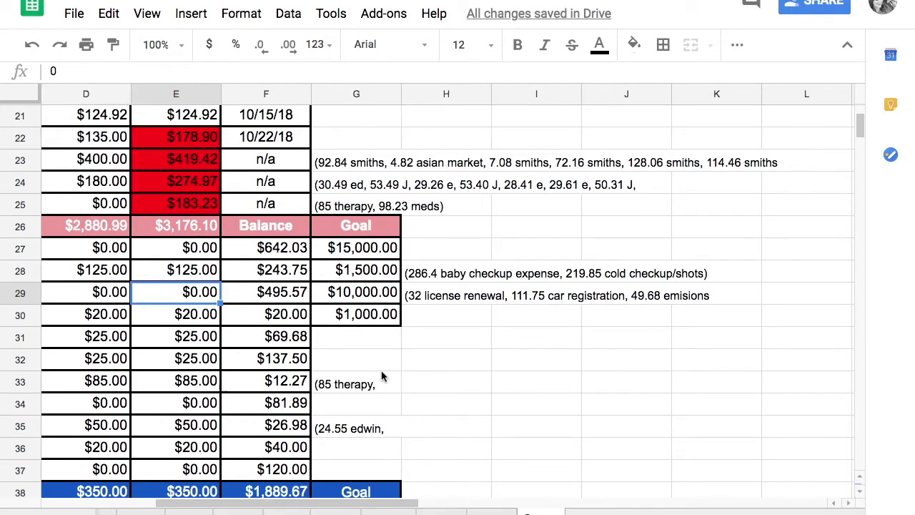
pyautogui.hscroll(-2, 383, 370)
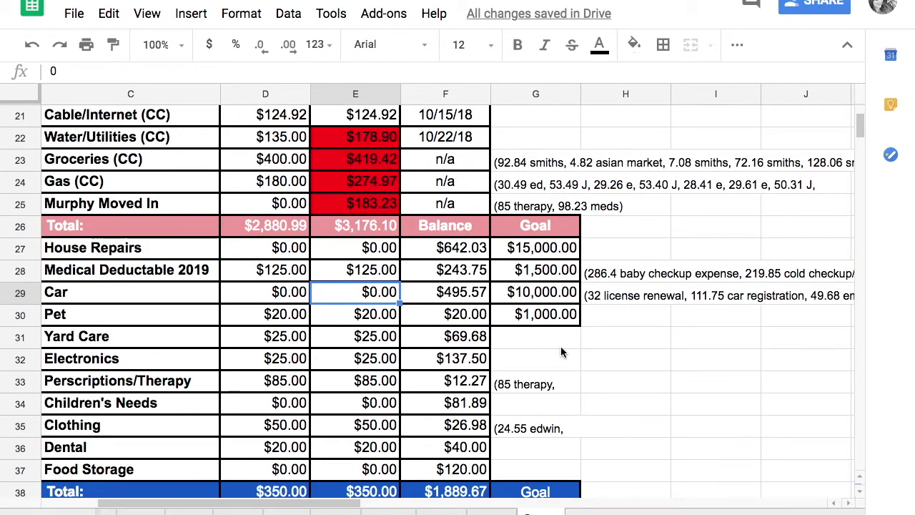
pyautogui.hscroll(-2, 560, 346)
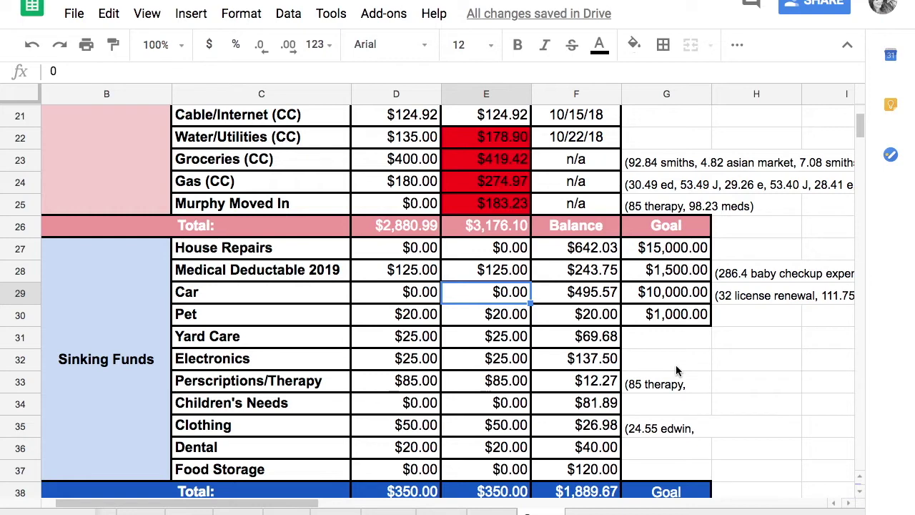
pyautogui.scroll(-1, 676, 370)
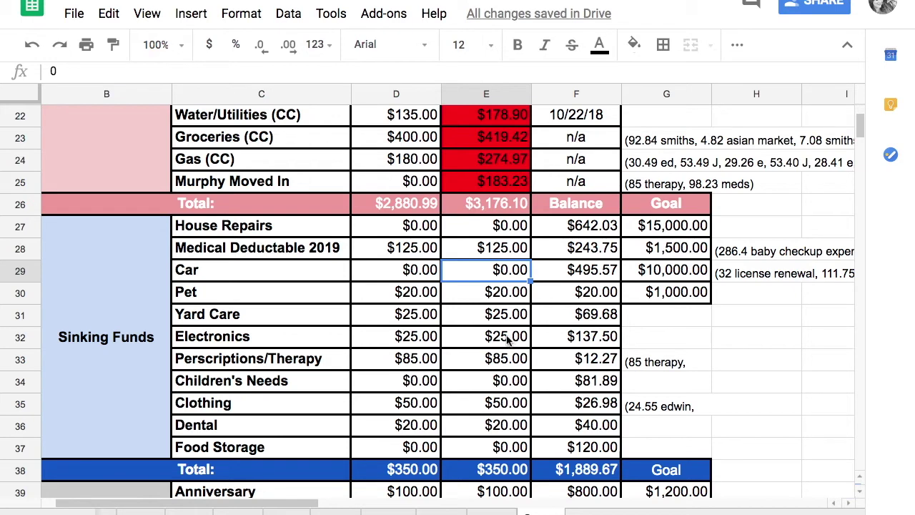
pyautogui.scroll(-1, 586, 365)
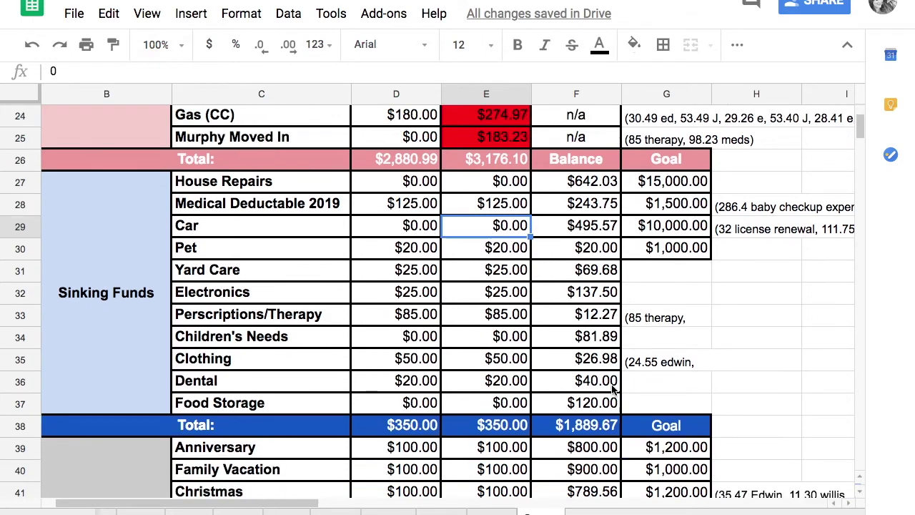
pyautogui.hscroll(-1, 547, 343)
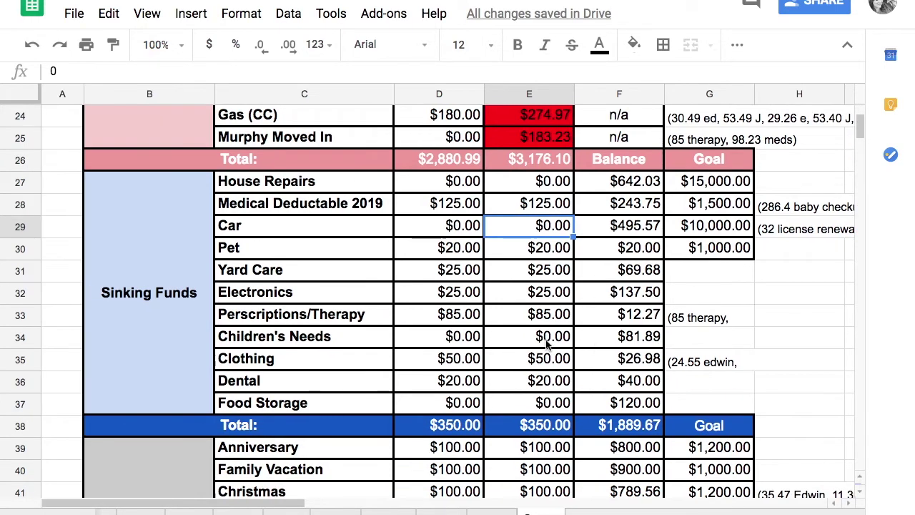
pyautogui.click(636, 300)
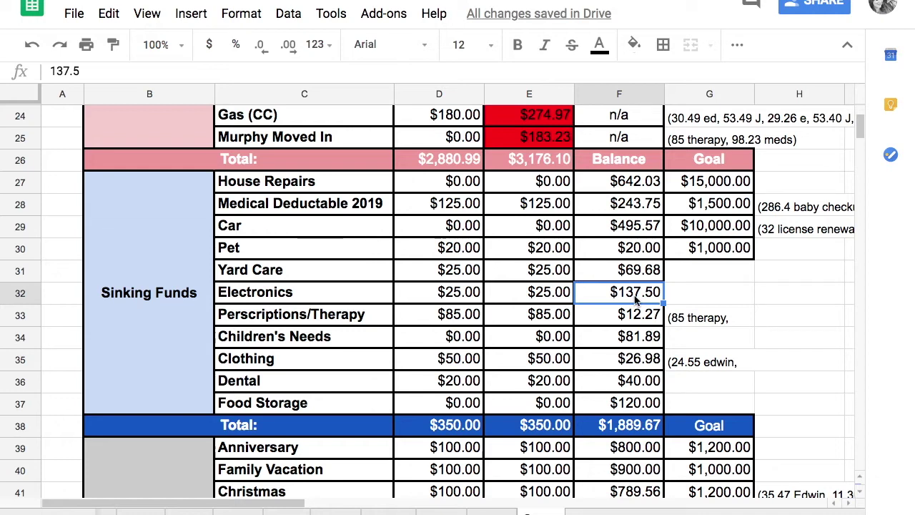
pyautogui.press('Left')
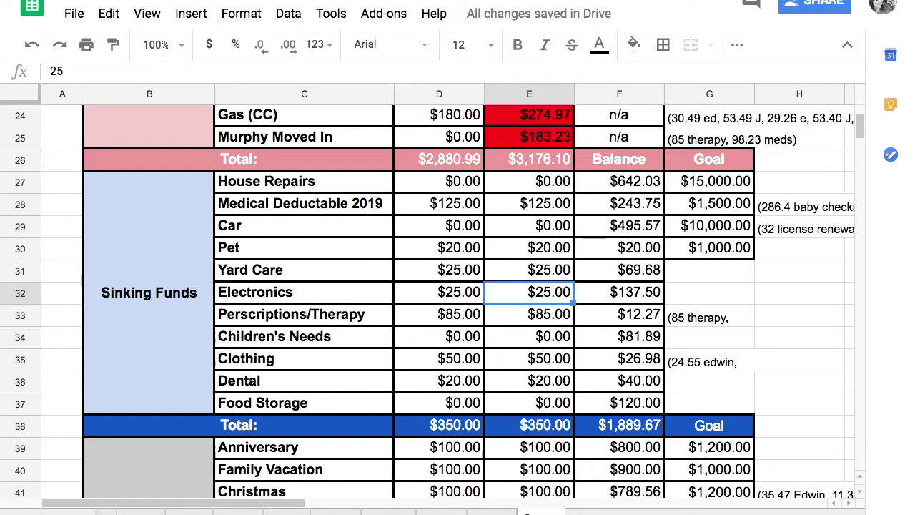
pyautogui.press('Down')
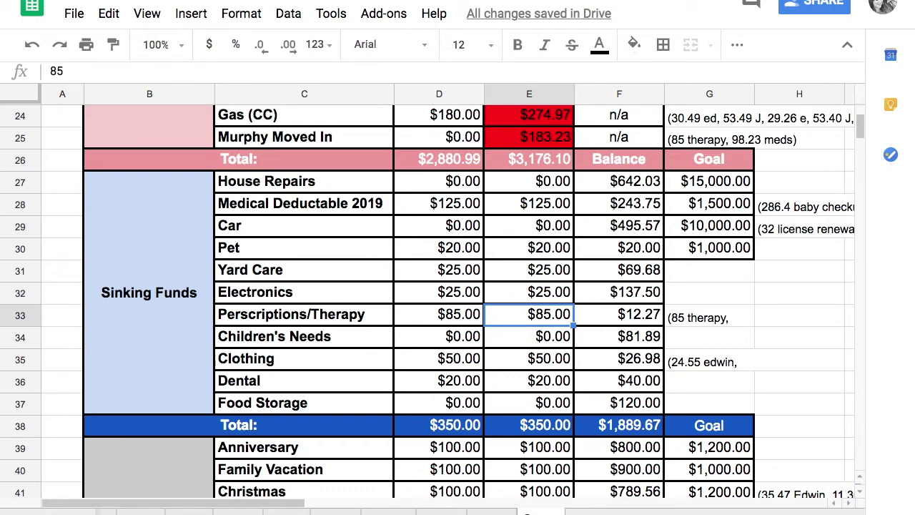
pyautogui.press('Right')
pyautogui.press('Right')
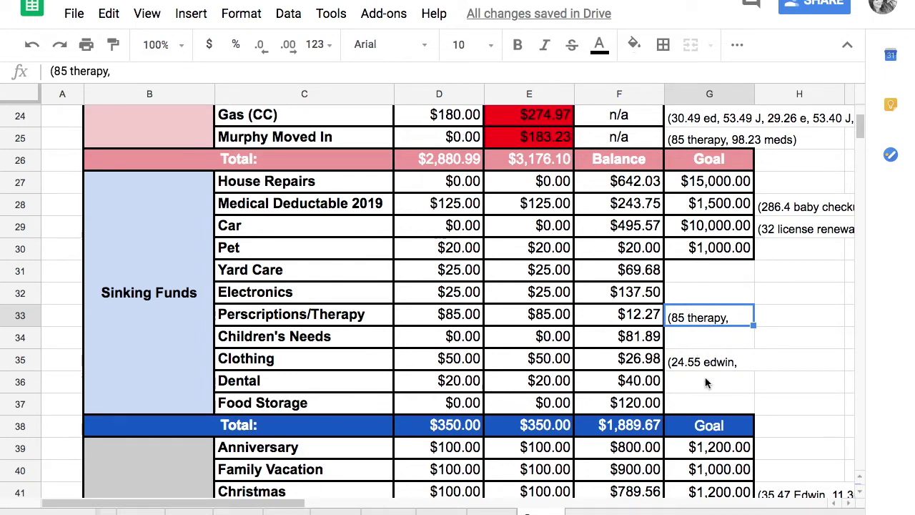
pyautogui.scroll(-1, 705, 384)
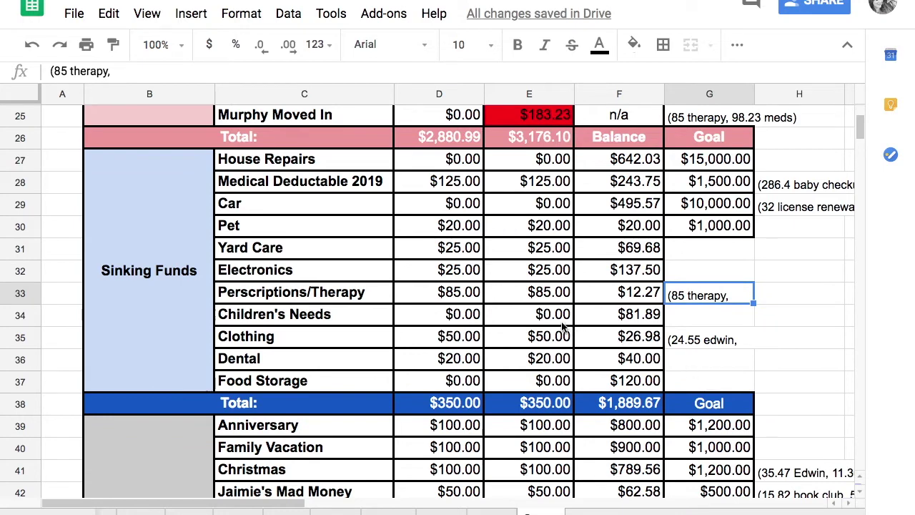
pyautogui.click(638, 293)
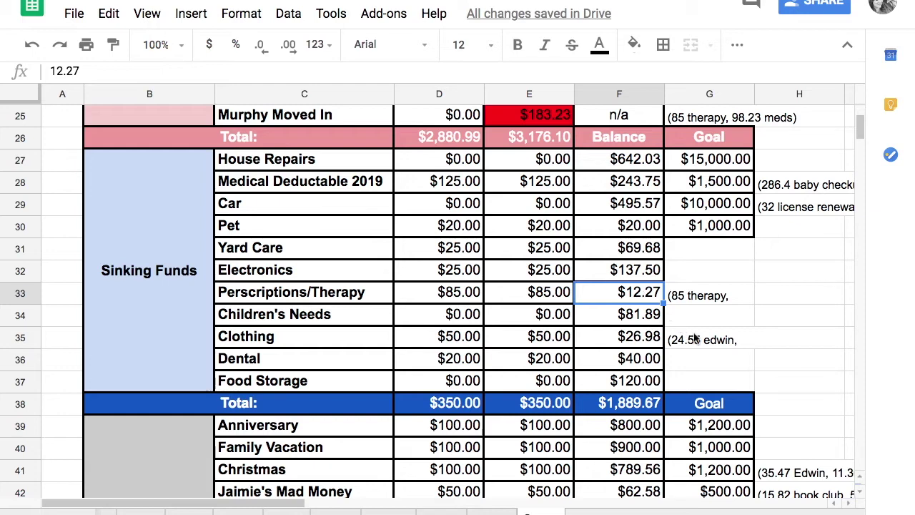
pyautogui.scroll(-1, 695, 339)
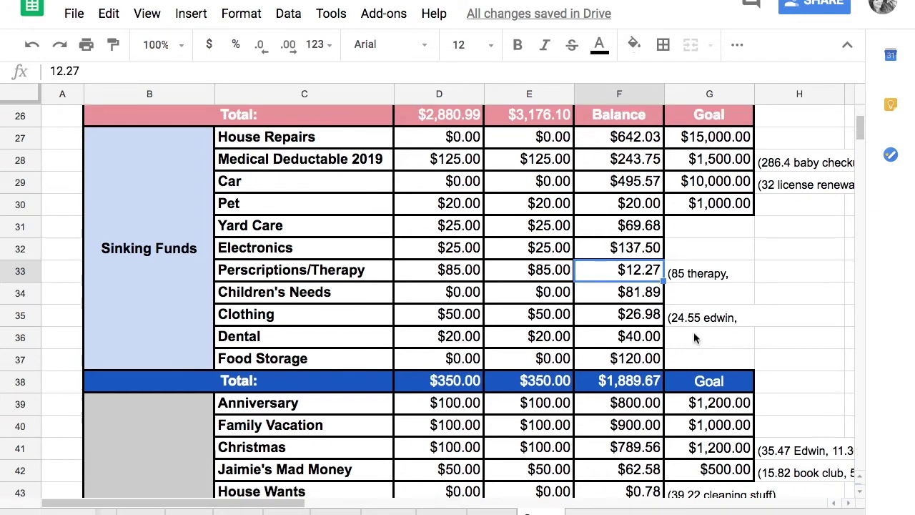
pyautogui.scroll(-1, 694, 338)
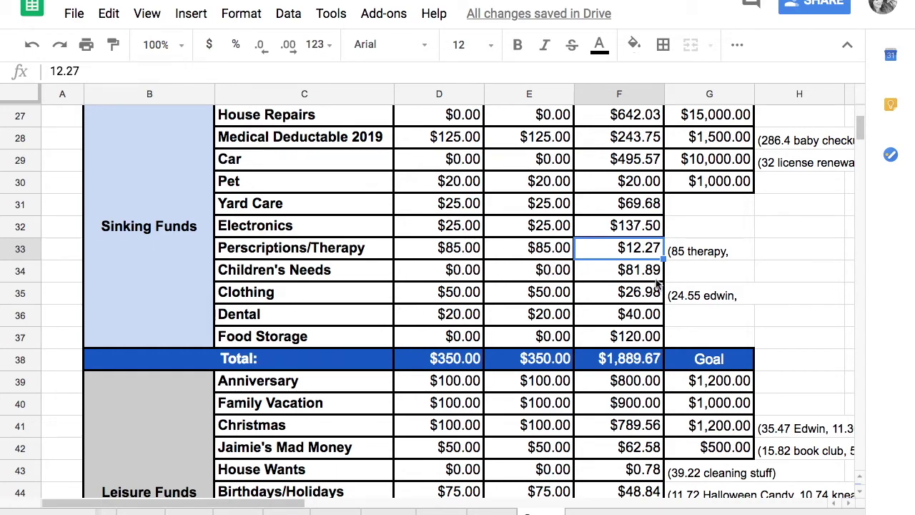
pyautogui.scroll(-1, 658, 286)
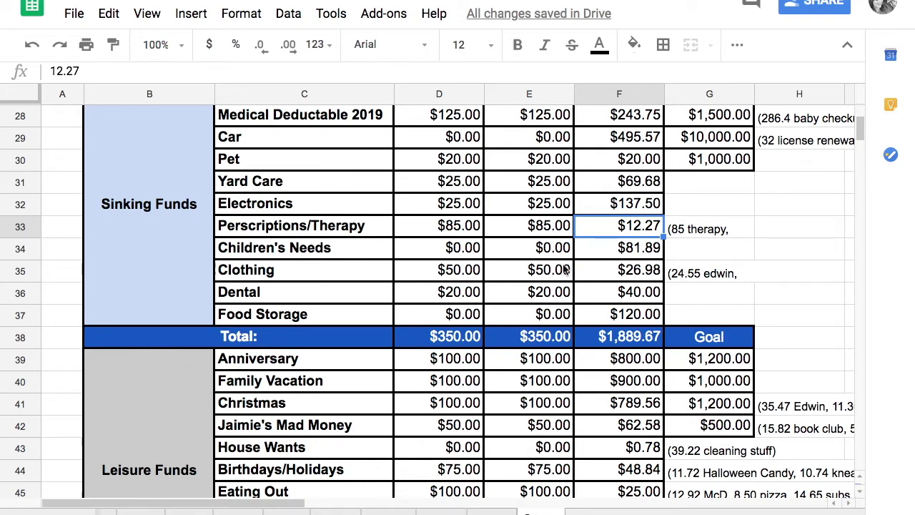
pyautogui.scroll(-1, 565, 269)
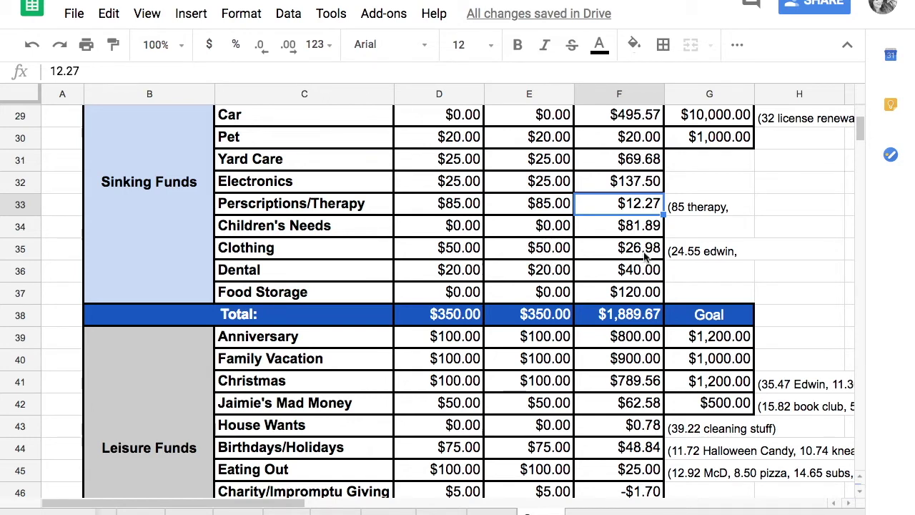
pyautogui.click(684, 259)
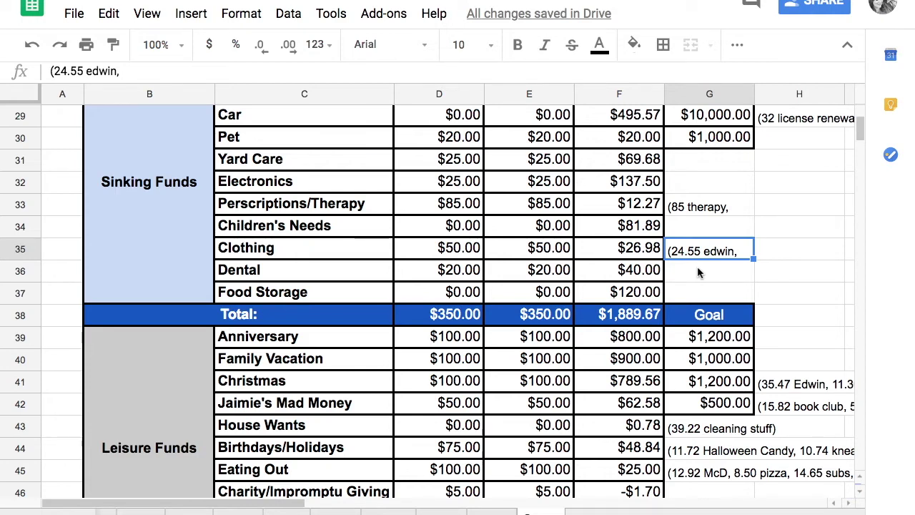
pyautogui.scroll(-1, 698, 268)
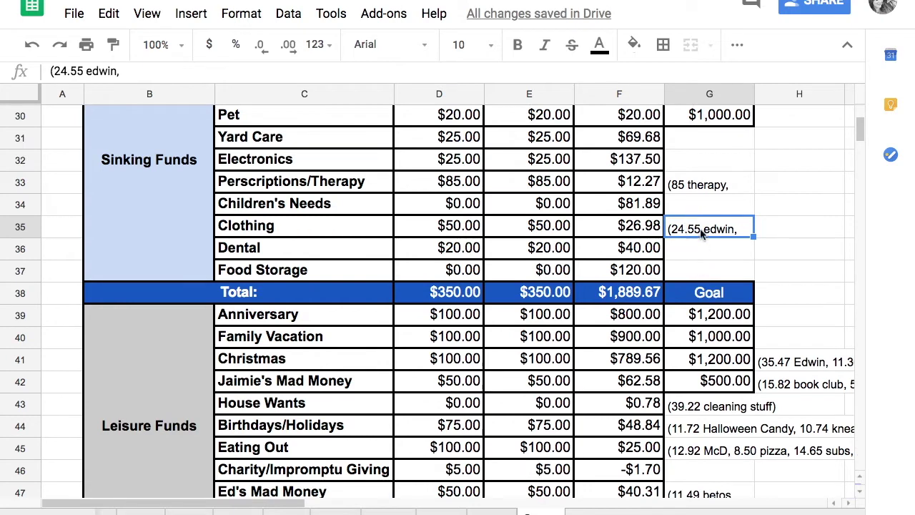
pyautogui.scroll(-1, 707, 276)
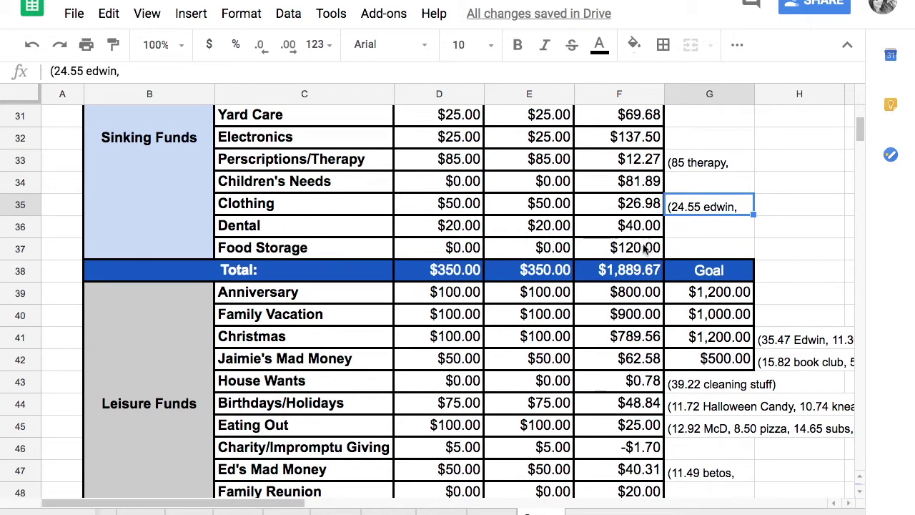
pyautogui.scroll(-1, 661, 326)
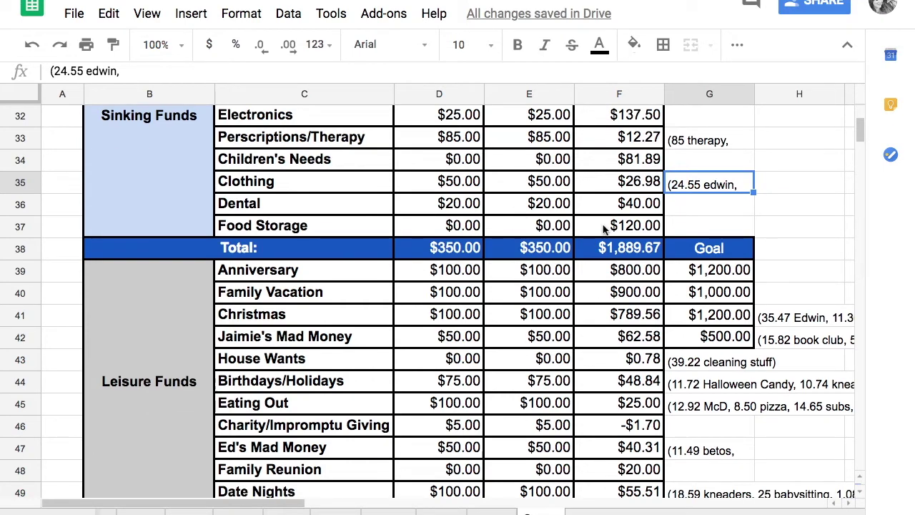
pyautogui.scroll(-1, 624, 300)
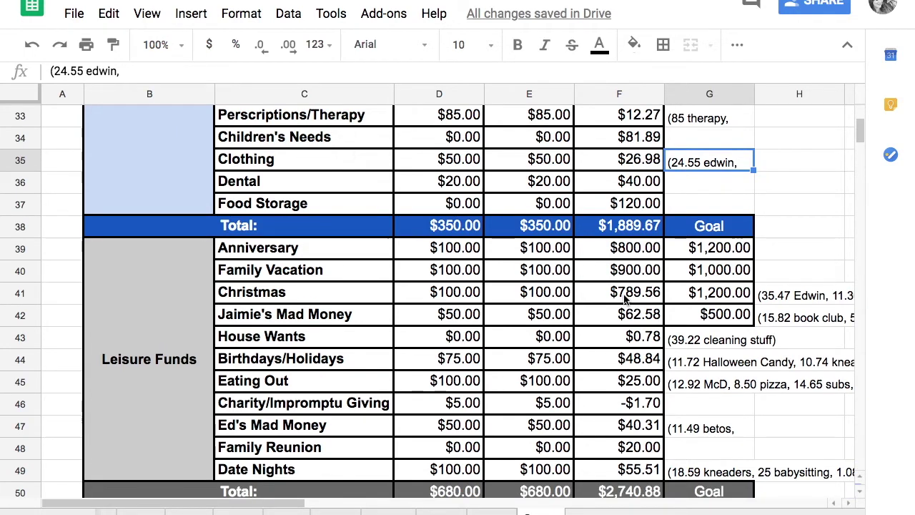
pyautogui.scroll(-2, 624, 301)
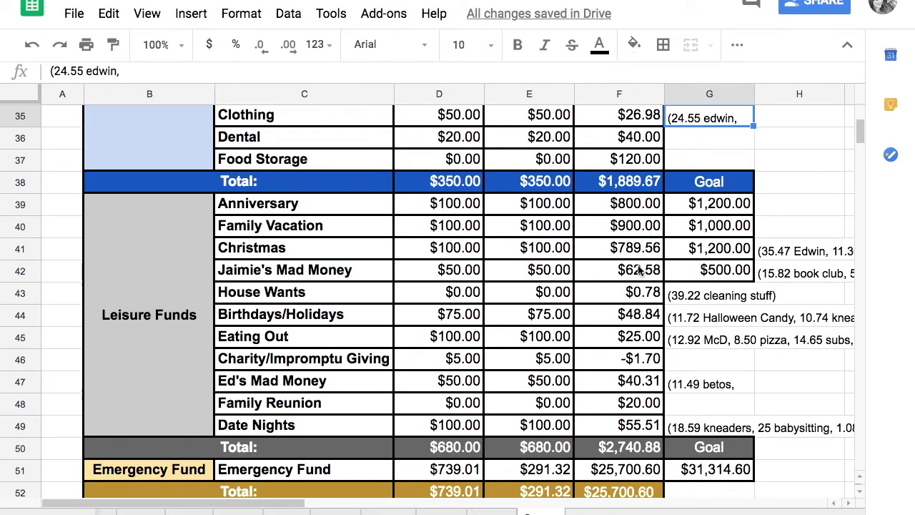
pyautogui.scroll(-1, 639, 270)
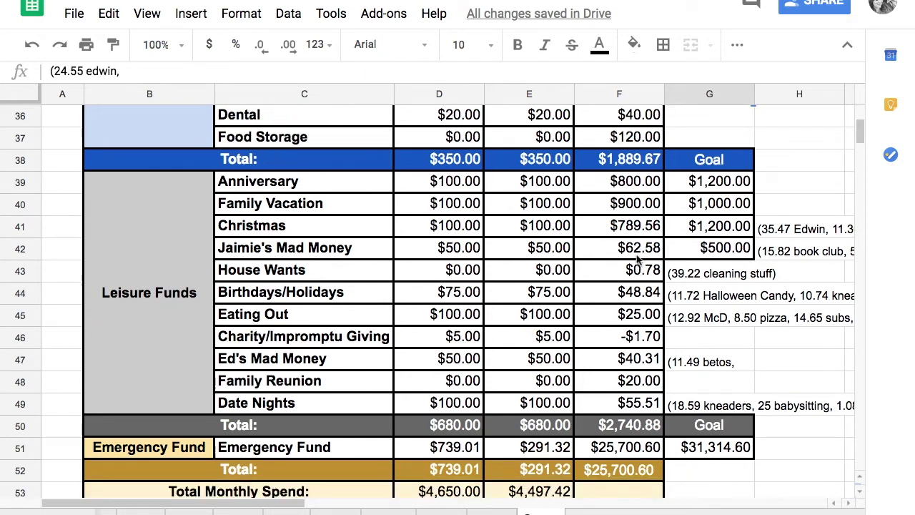
pyautogui.click(640, 234)
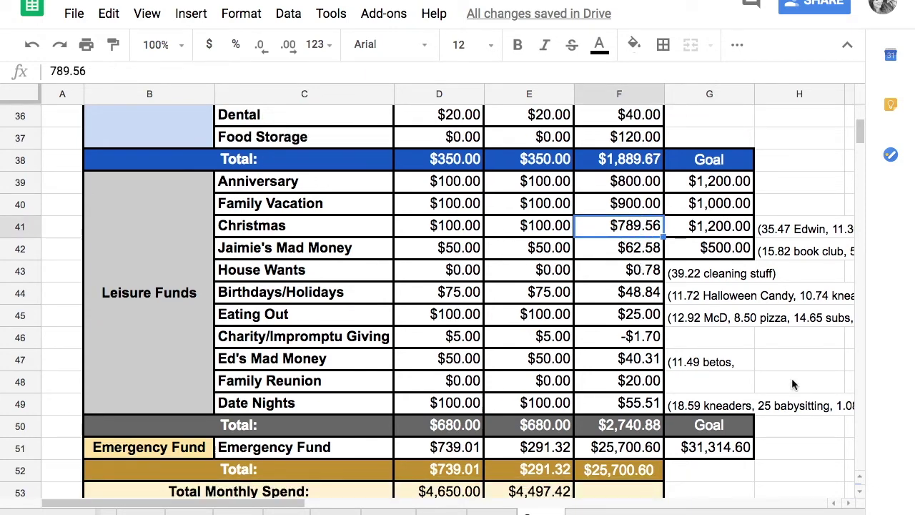
pyautogui.hscroll(1, 792, 383)
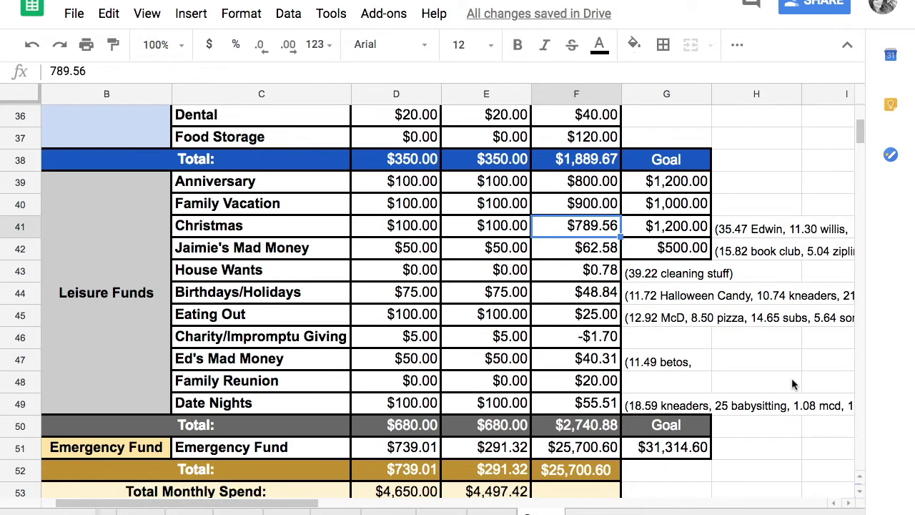
pyautogui.hscroll(3, 793, 384)
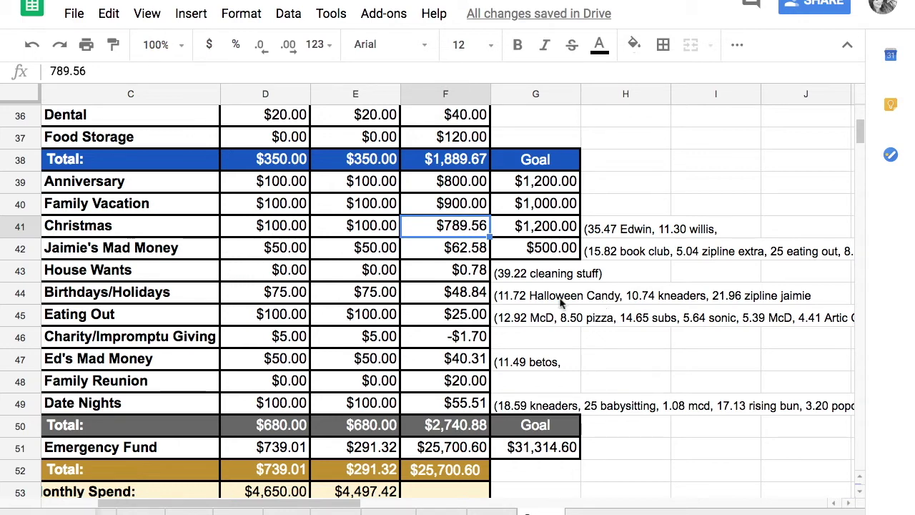
pyautogui.click(639, 256)
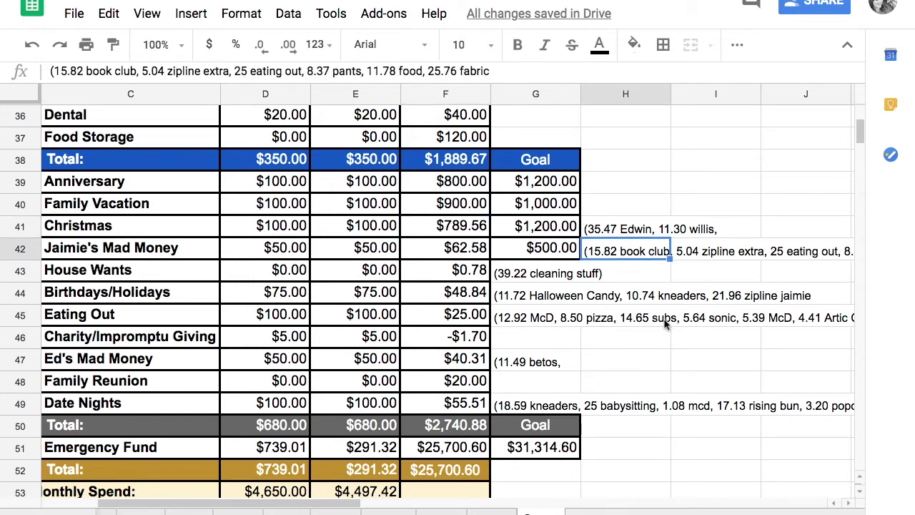
pyautogui.hscroll(4, 665, 324)
pyautogui.scroll(1, 665, 323)
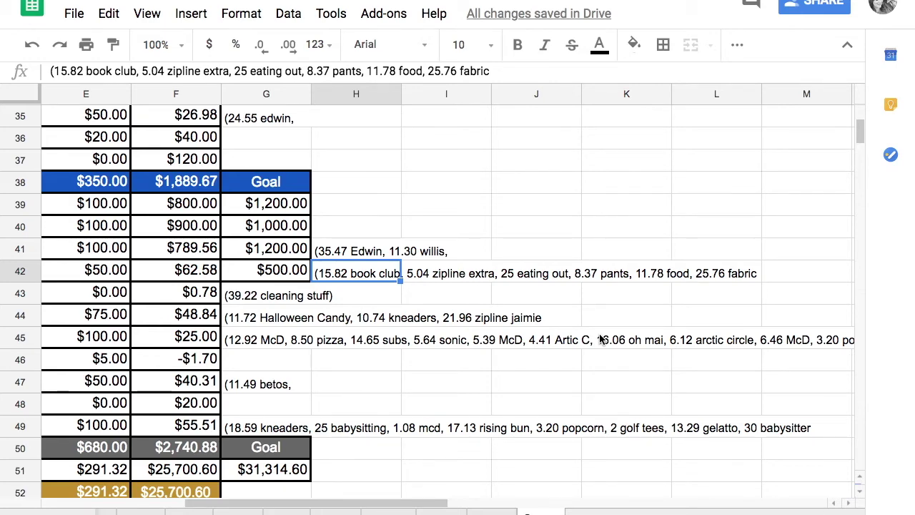
pyautogui.hscroll(-3, 600, 340)
pyautogui.hscroll(-2, 476, 336)
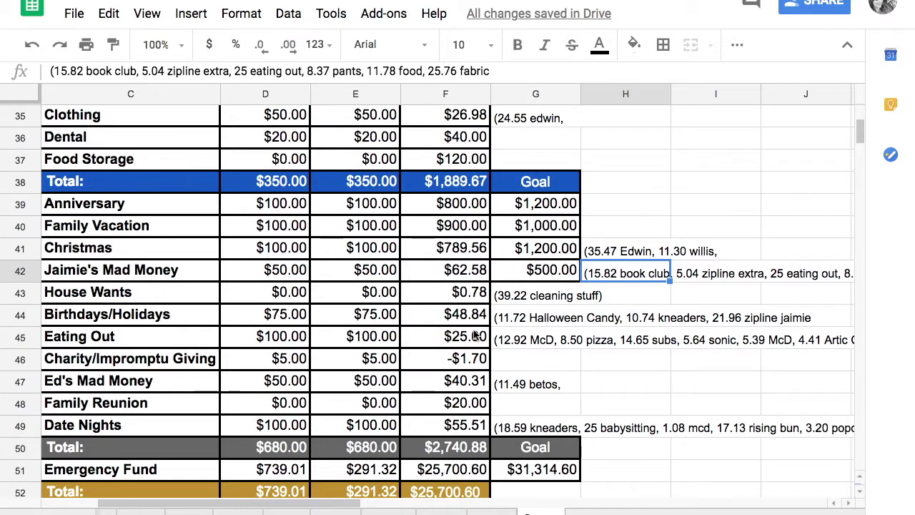
pyautogui.hscroll(-2, 475, 336)
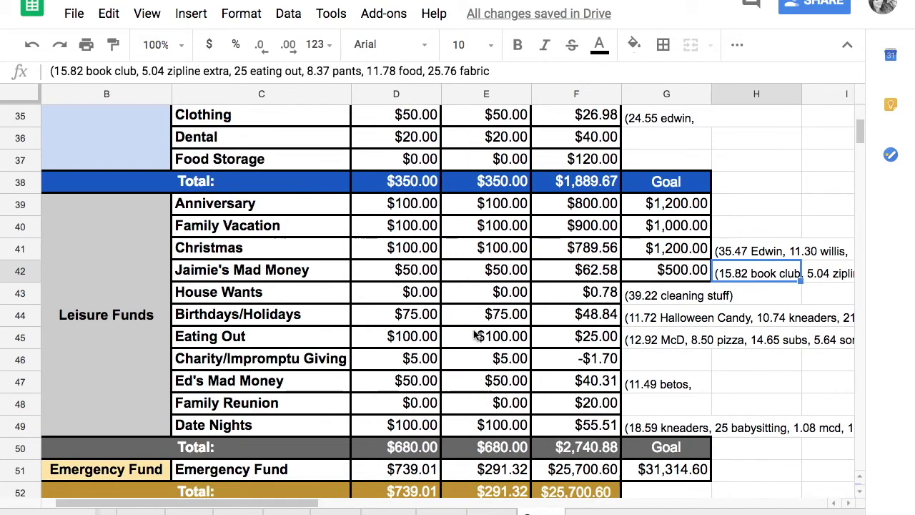
pyautogui.click(601, 277)
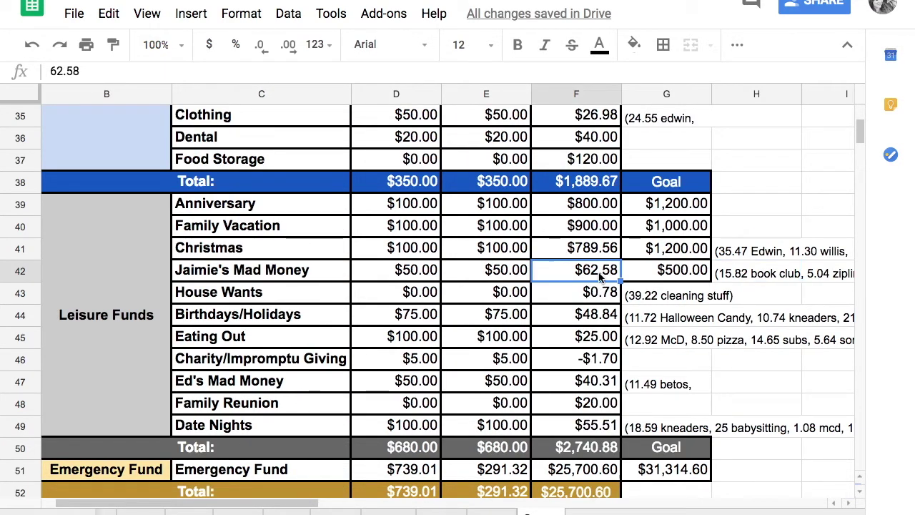
pyautogui.press('Right')
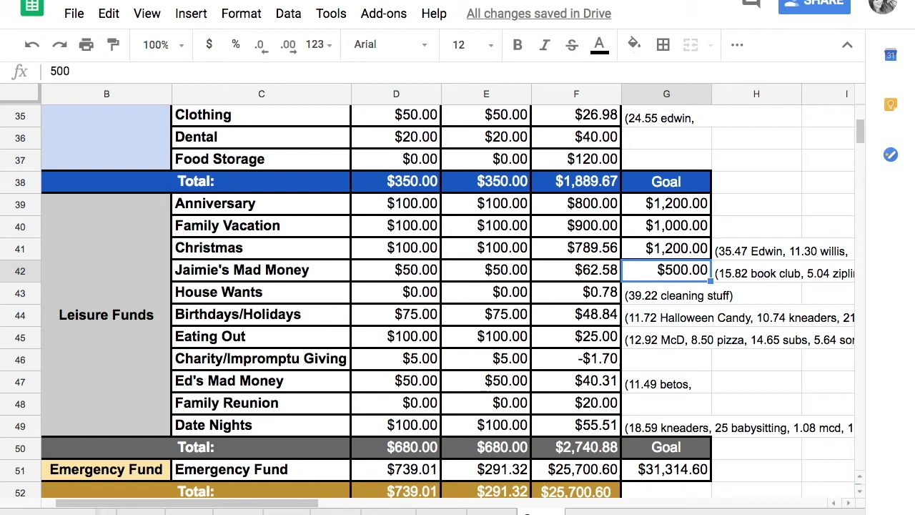
pyautogui.click(666, 292)
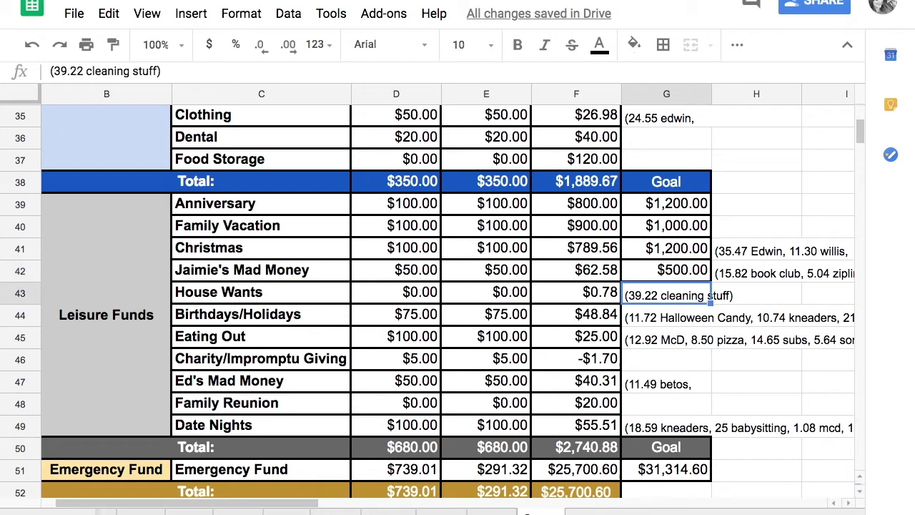
pyautogui.click(667, 270)
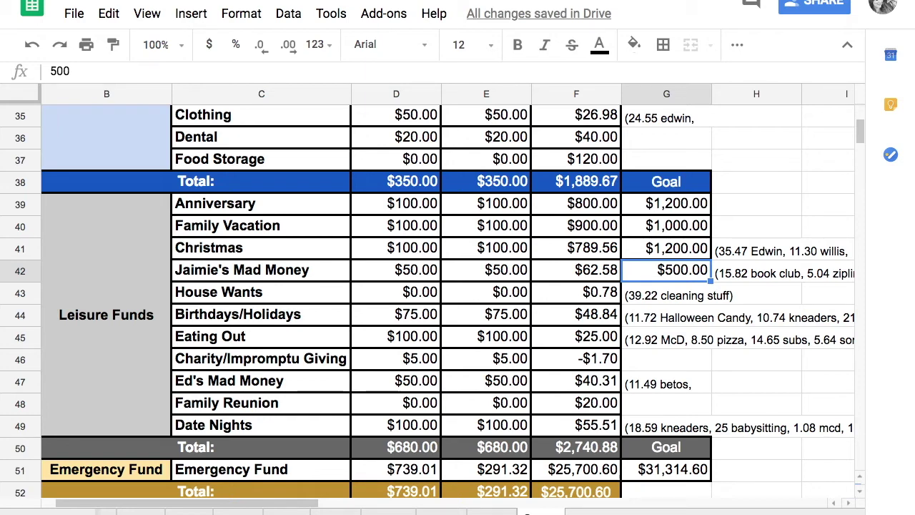
pyautogui.hscroll(2, 733, 370)
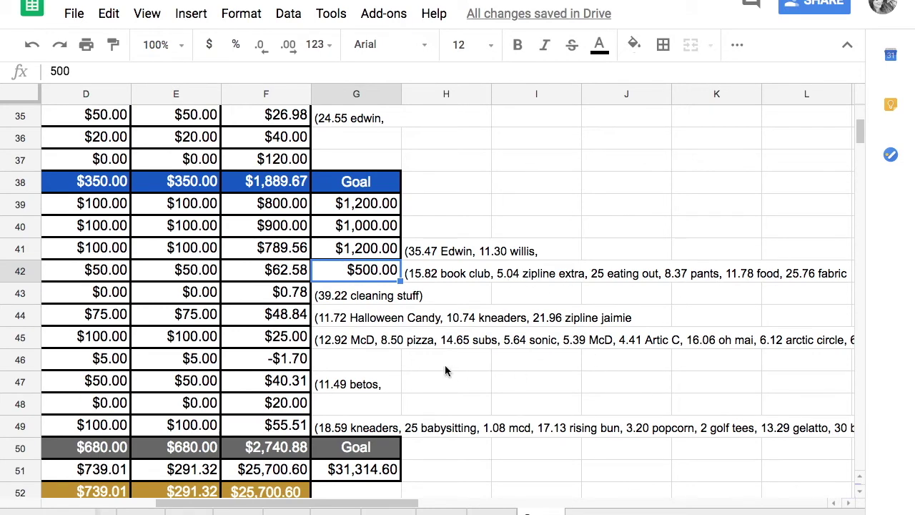
pyautogui.hscroll(-2, 445, 370)
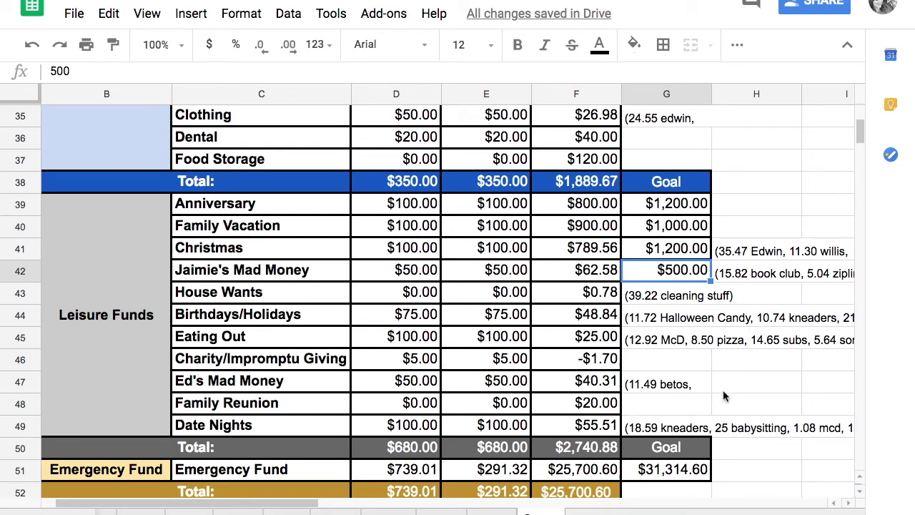
pyautogui.hscroll(-1, 649, 384)
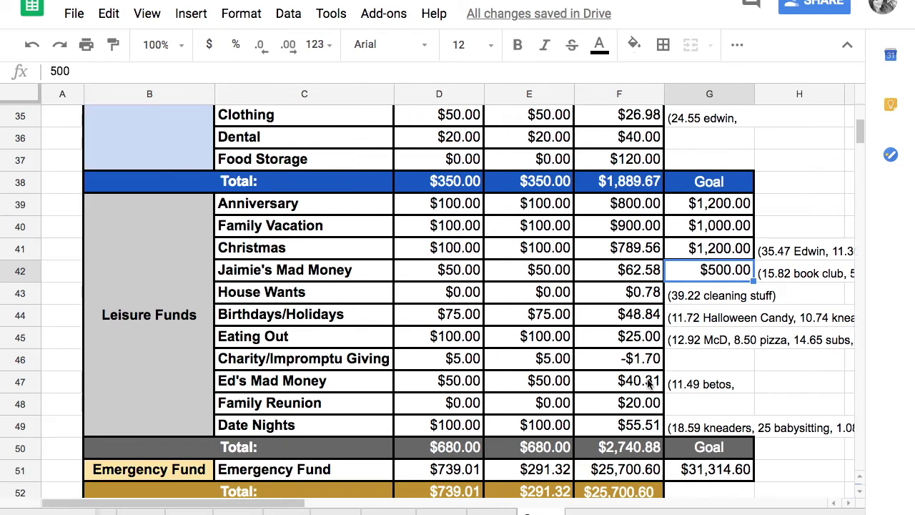
pyautogui.scroll(-1, 649, 384)
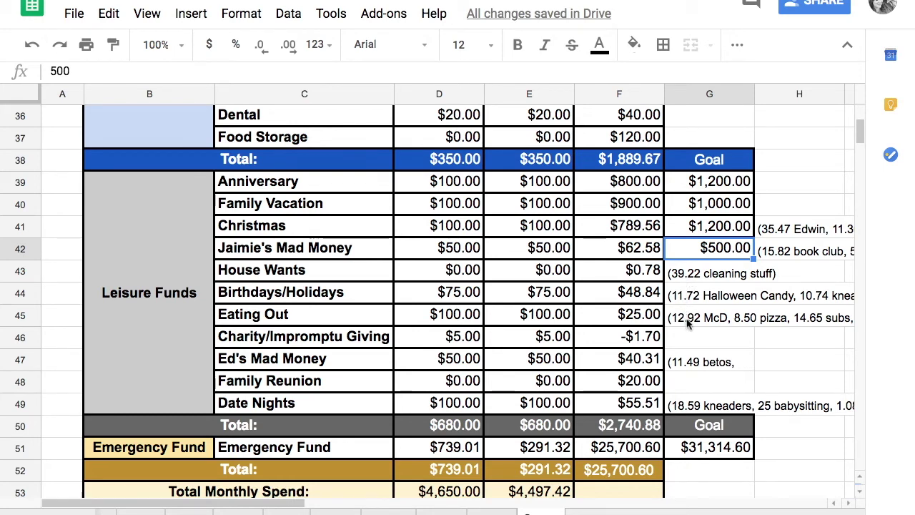
pyautogui.click(638, 275)
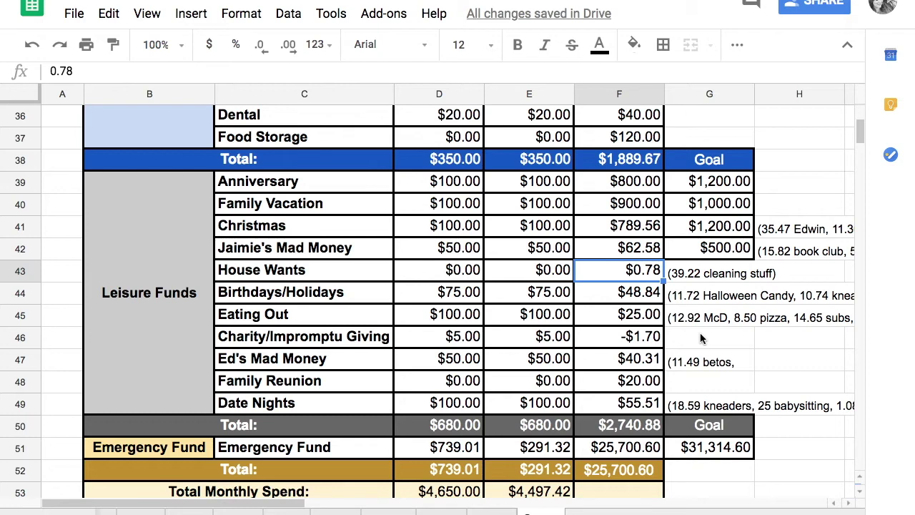
pyautogui.scroll(-1, 701, 339)
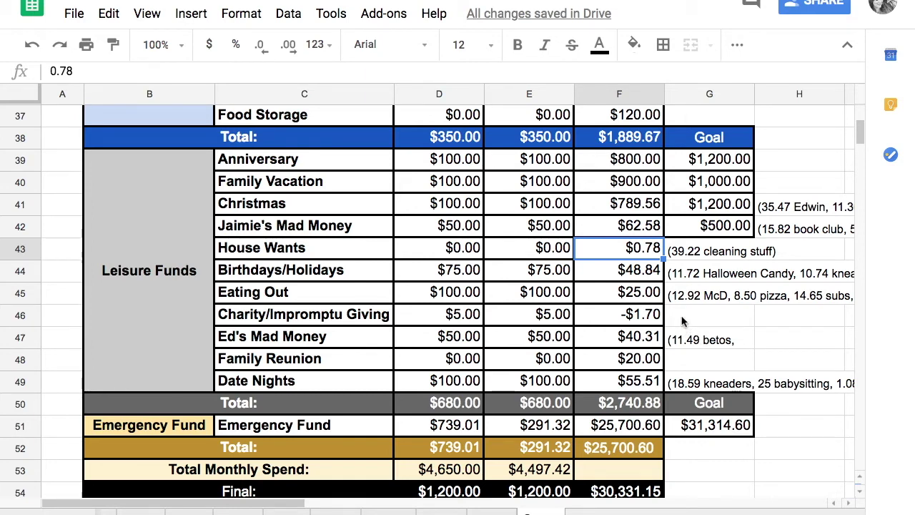
# Scroll to row 54 and across columns H–Q to read the Eating Out and Date Nights notes
pyautogui.scroll(-1, 683, 321)
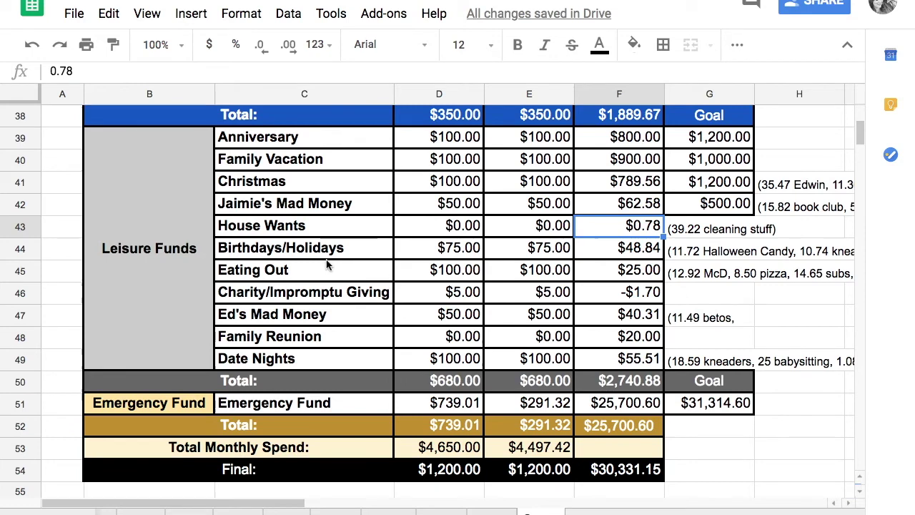
pyautogui.hscroll(5, 752, 291)
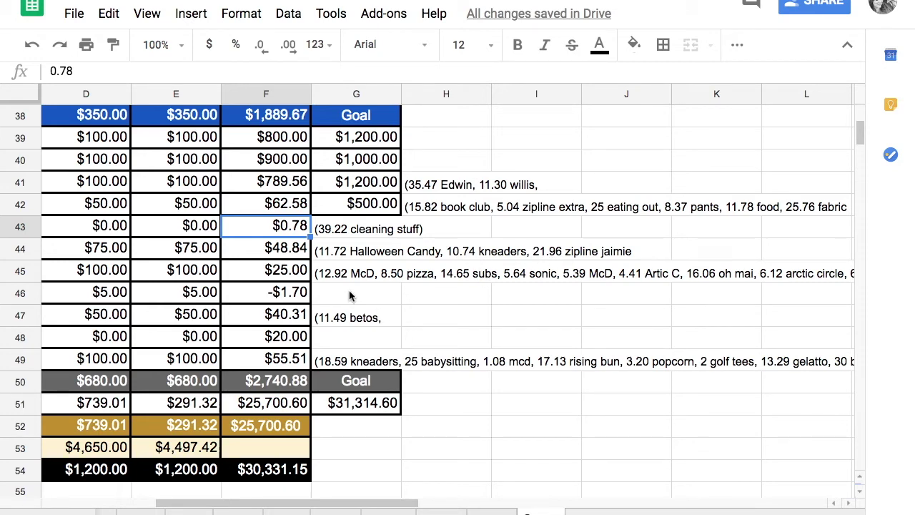
pyautogui.hscroll(-5, 350, 295)
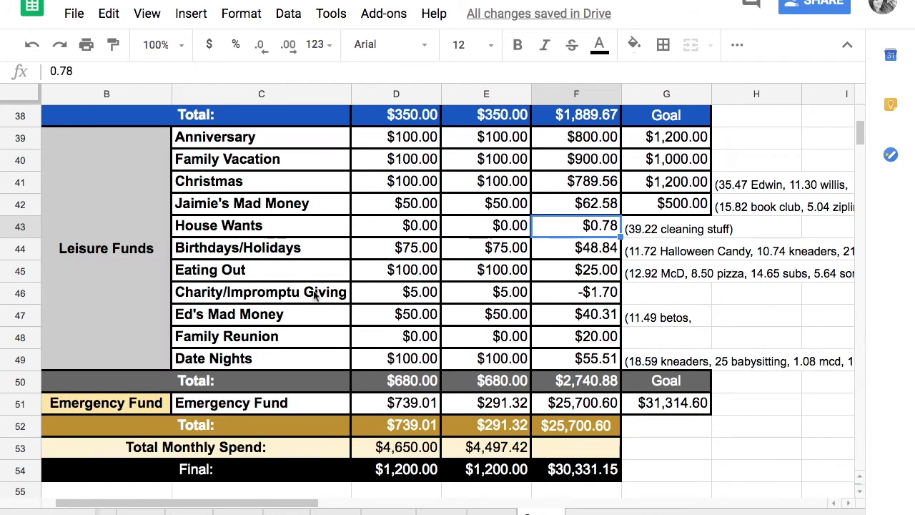
pyautogui.hscroll(3, 713, 314)
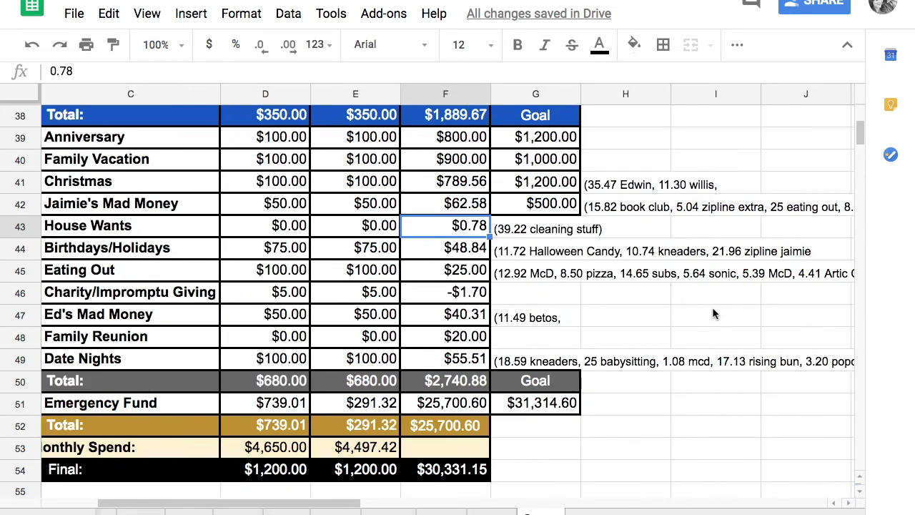
pyautogui.hscroll(3, 713, 313)
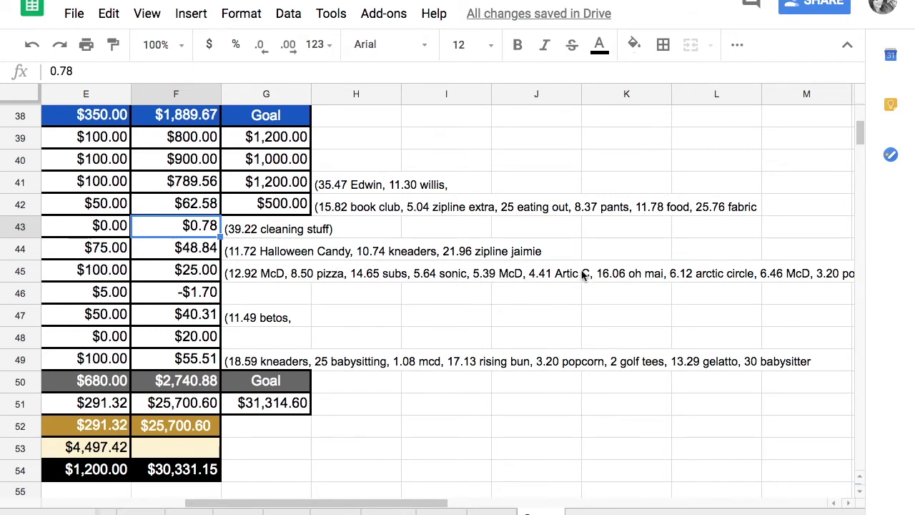
pyautogui.hscroll(1, 583, 275)
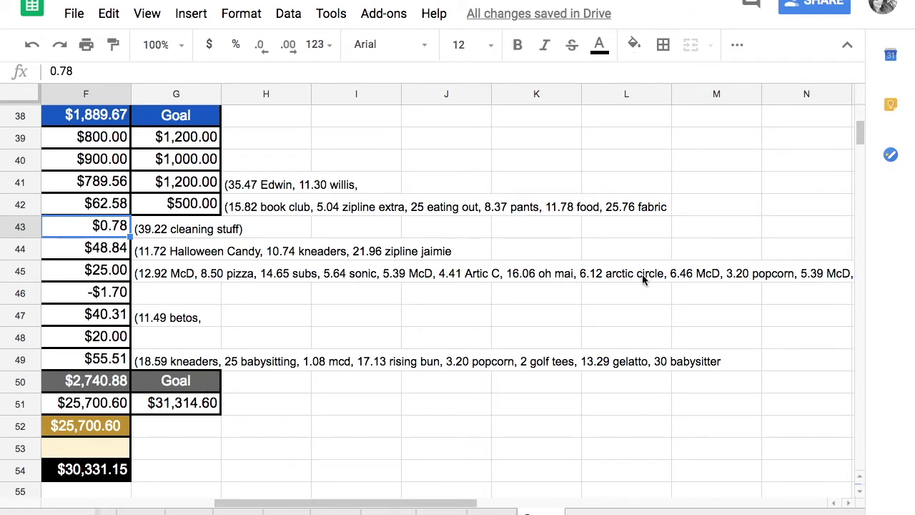
pyautogui.hscroll(3, 642, 274)
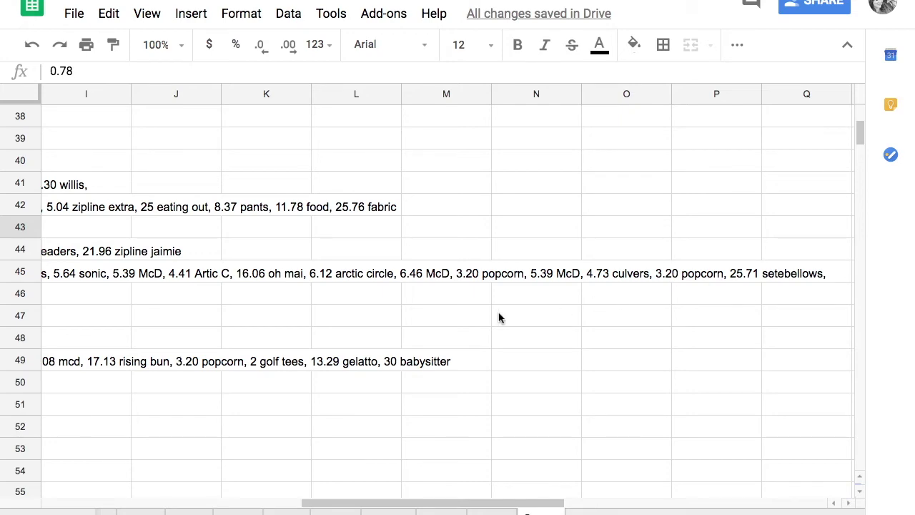
pyautogui.hscroll(-10, 493, 316)
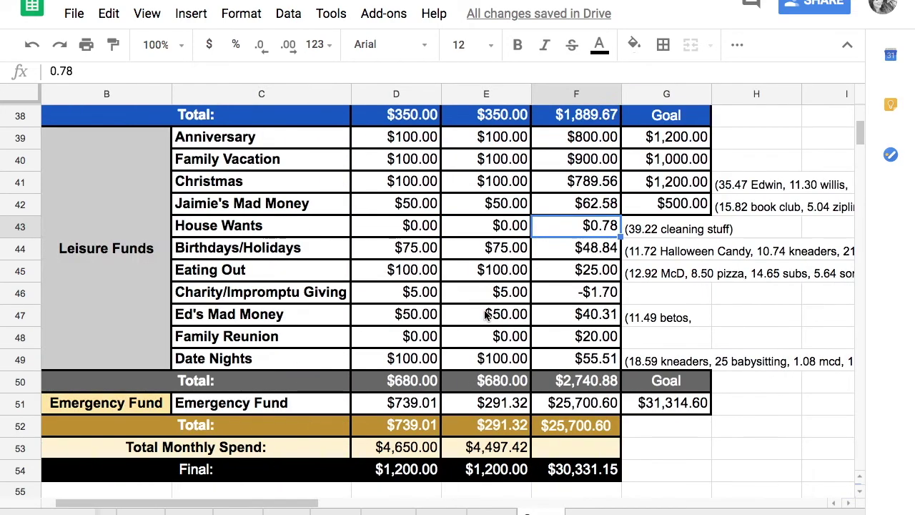
# Return to the Leisure Funds rows and check the note cells beside Family Reunion and Date Nights
pyautogui.scroll(-1, 580, 322)
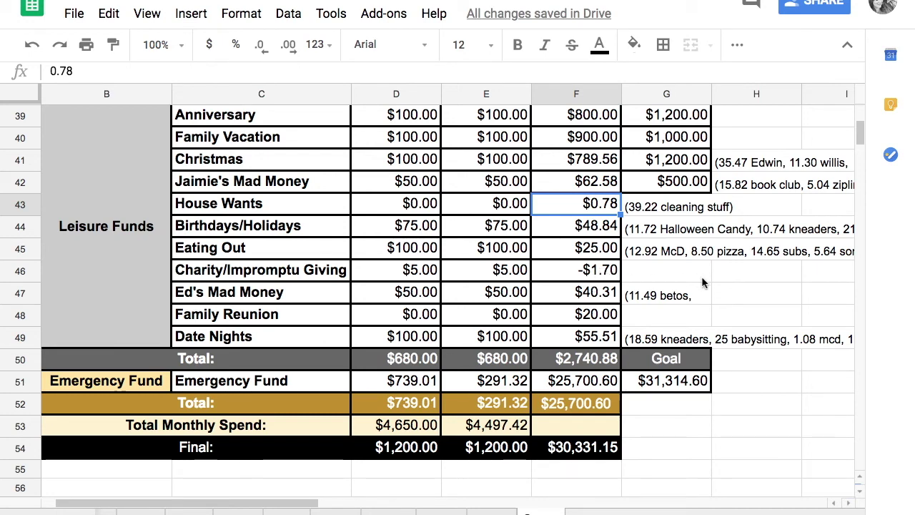
pyautogui.scroll(-1, 668, 282)
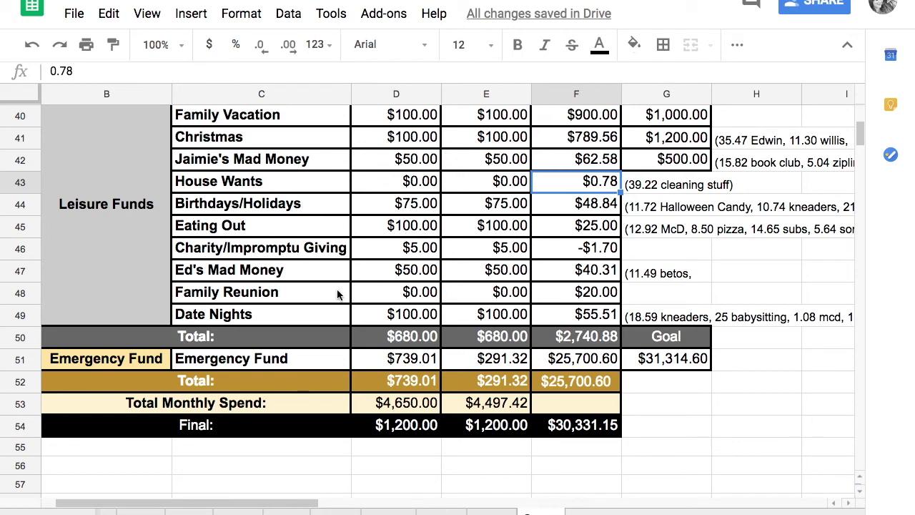
pyautogui.click(678, 301)
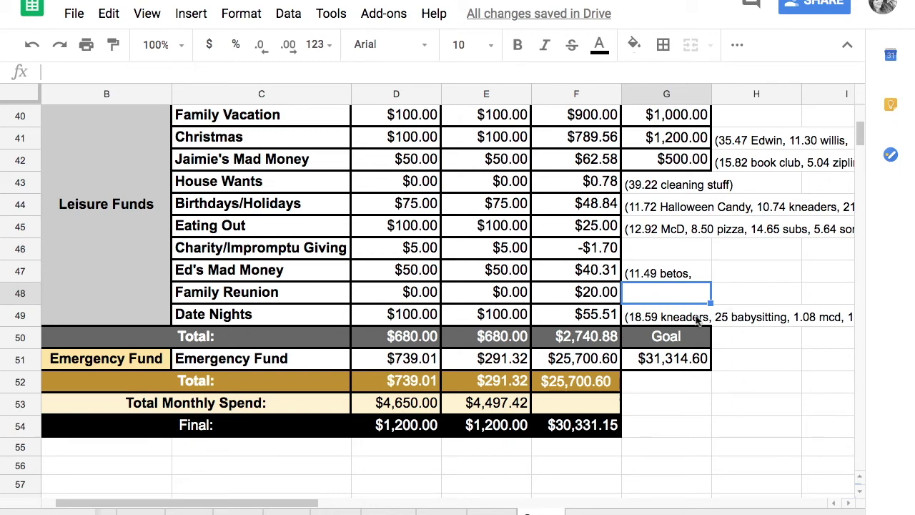
pyautogui.click(730, 390)
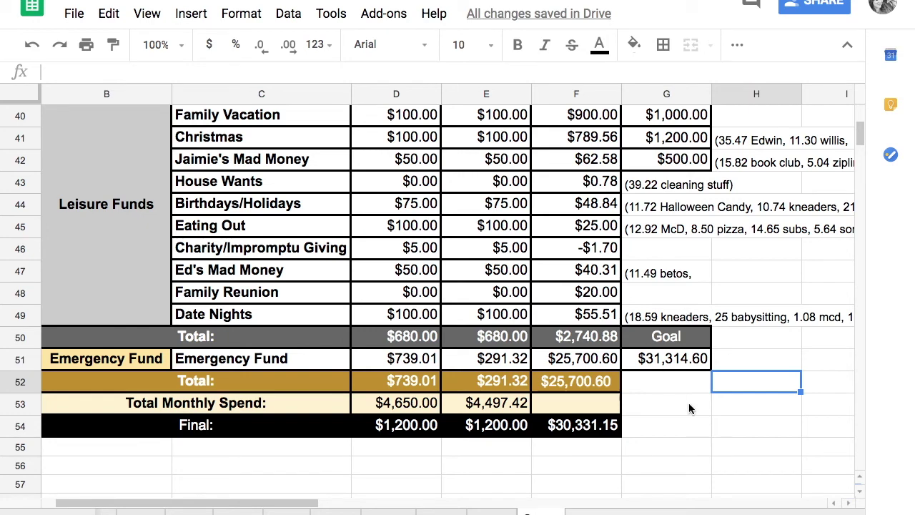
pyautogui.hscroll(5, 771, 451)
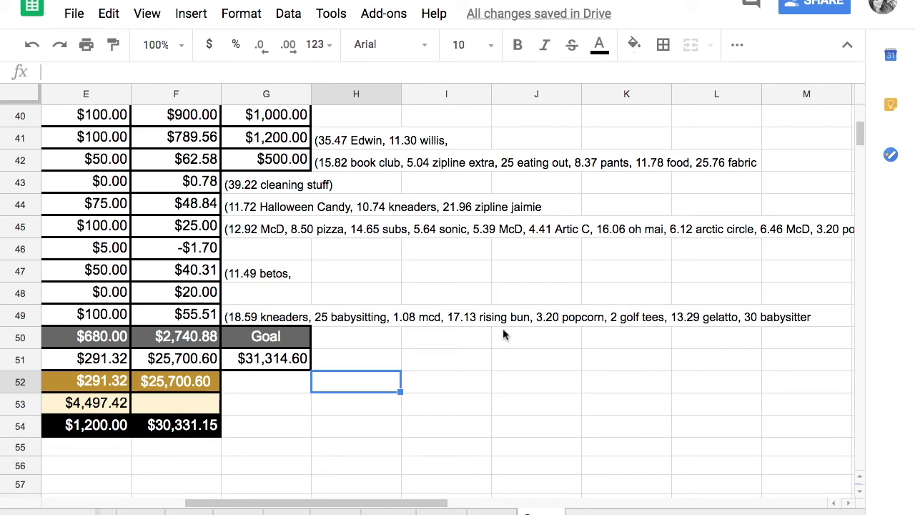
# Show the full Date Nights expense note from G49, then return to the Total Monthly Spend rows
pyautogui.click(262, 318)
pyautogui.hscroll(-2, 261, 317)
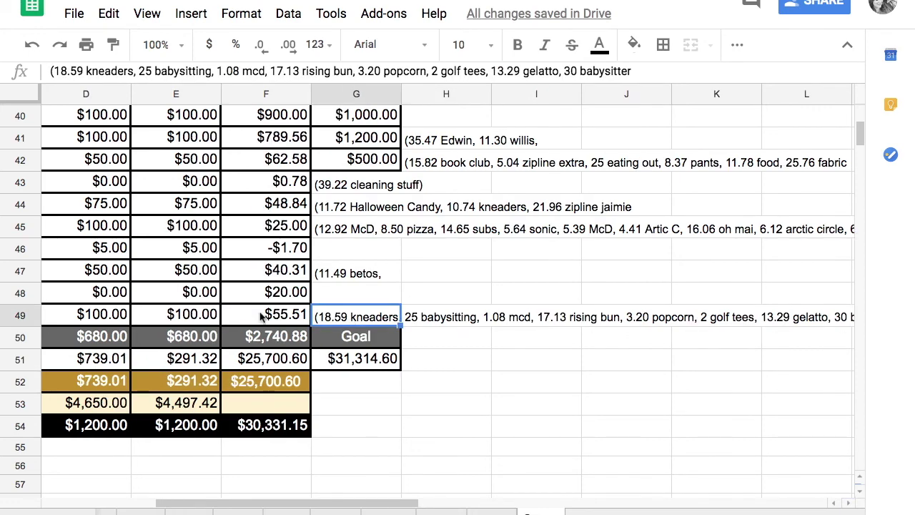
pyautogui.hscroll(-5, 394, 402)
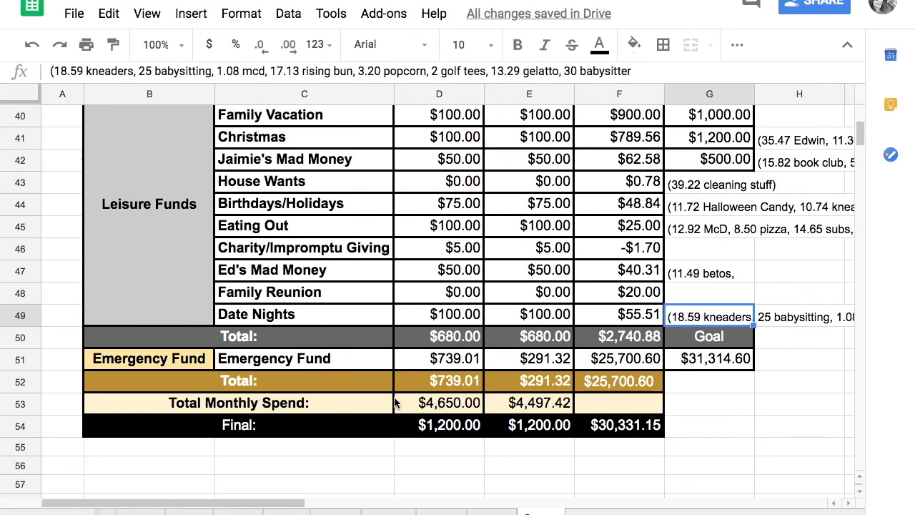
pyautogui.scroll(-1, 394, 403)
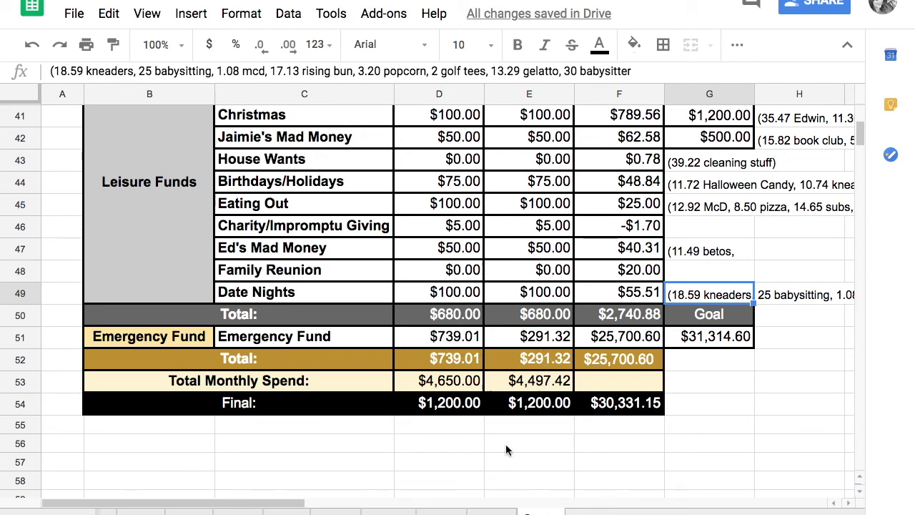
pyautogui.click(544, 342)
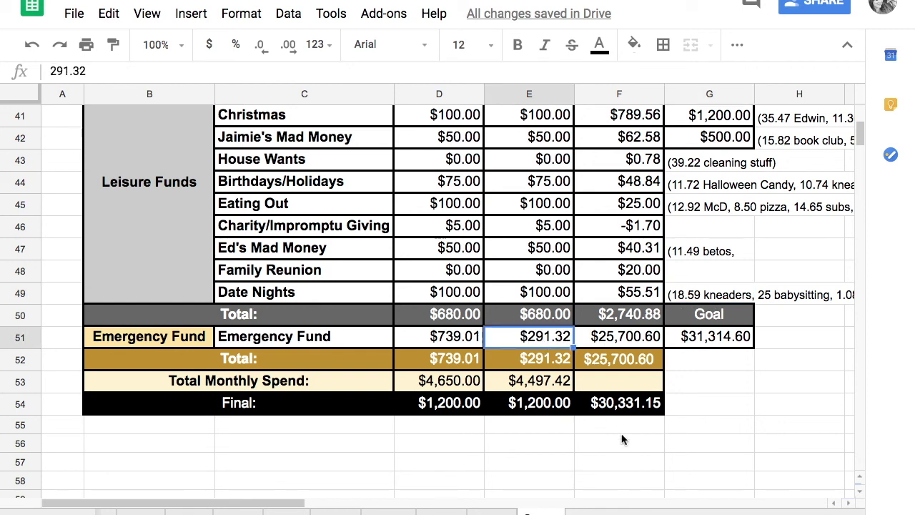
pyautogui.click(649, 339)
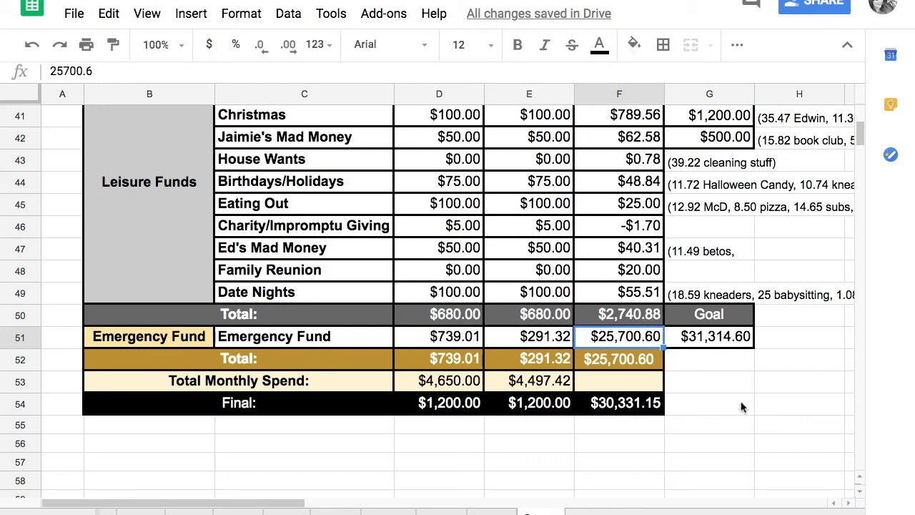
pyautogui.click(724, 351)
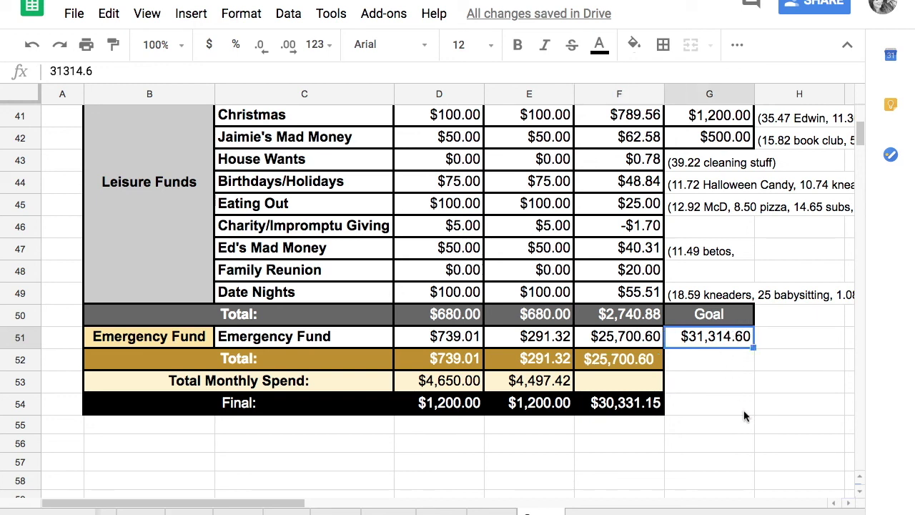